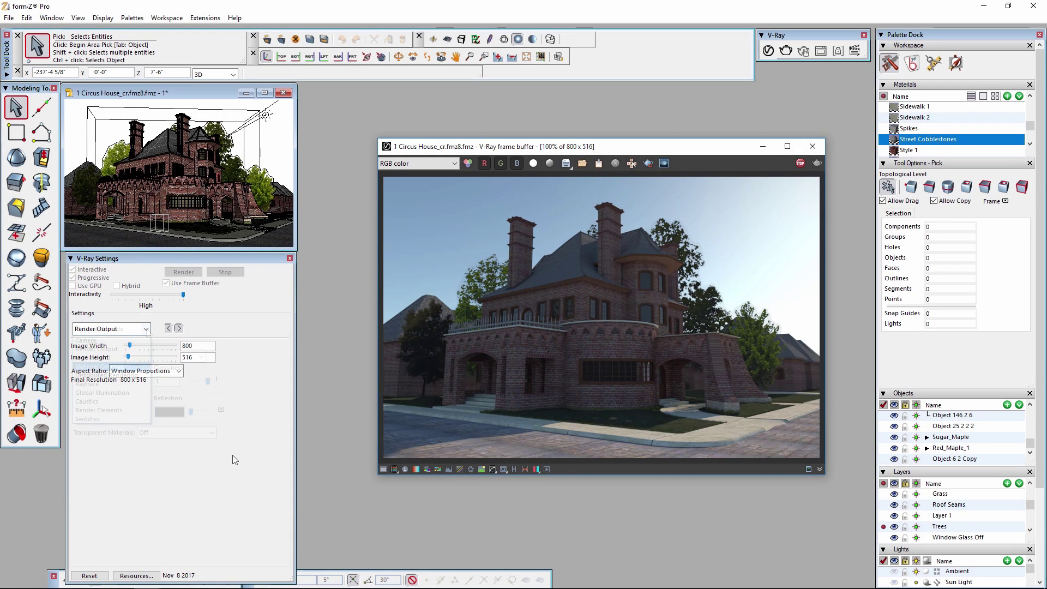
- Clear the V-Ray Settings palette and render window so the Circus House model fills the main window
left_click(146, 329)
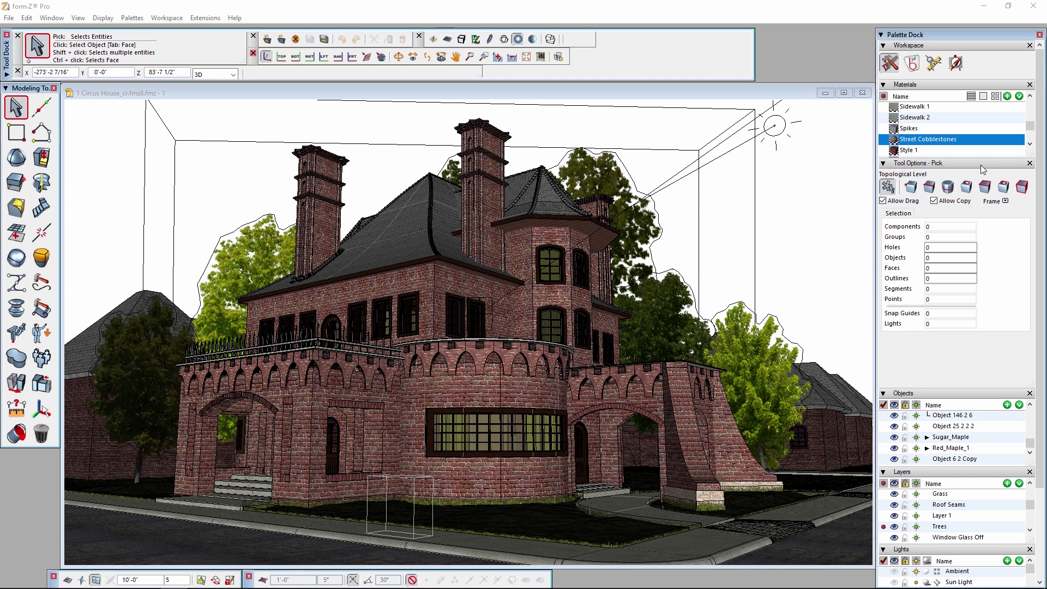
- Show the V-Ray palette from the Palettes menu and open V-Ray Settings
left_click(132, 18)
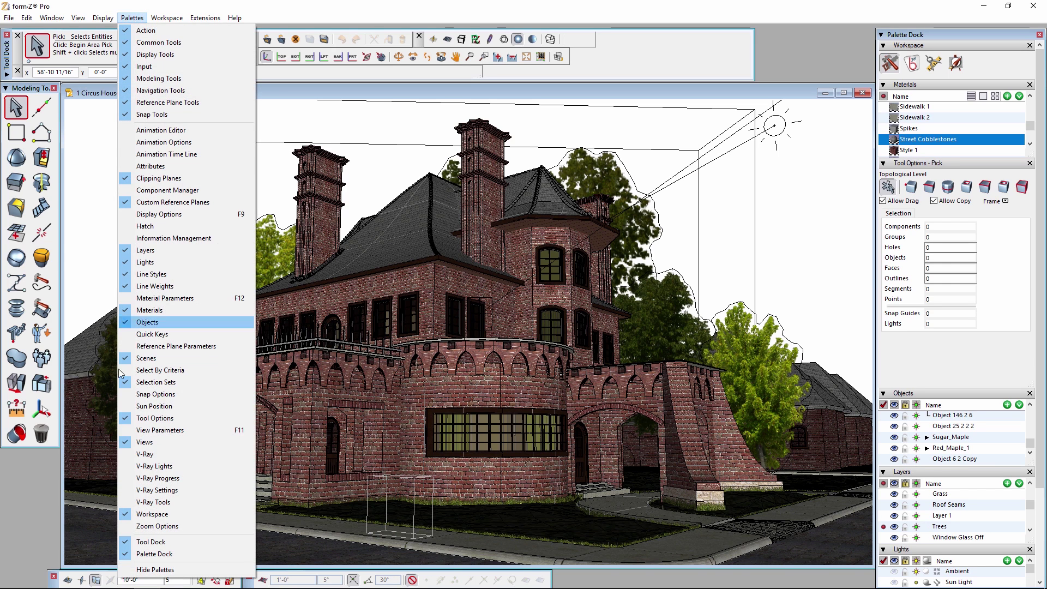
left_click(159, 456)
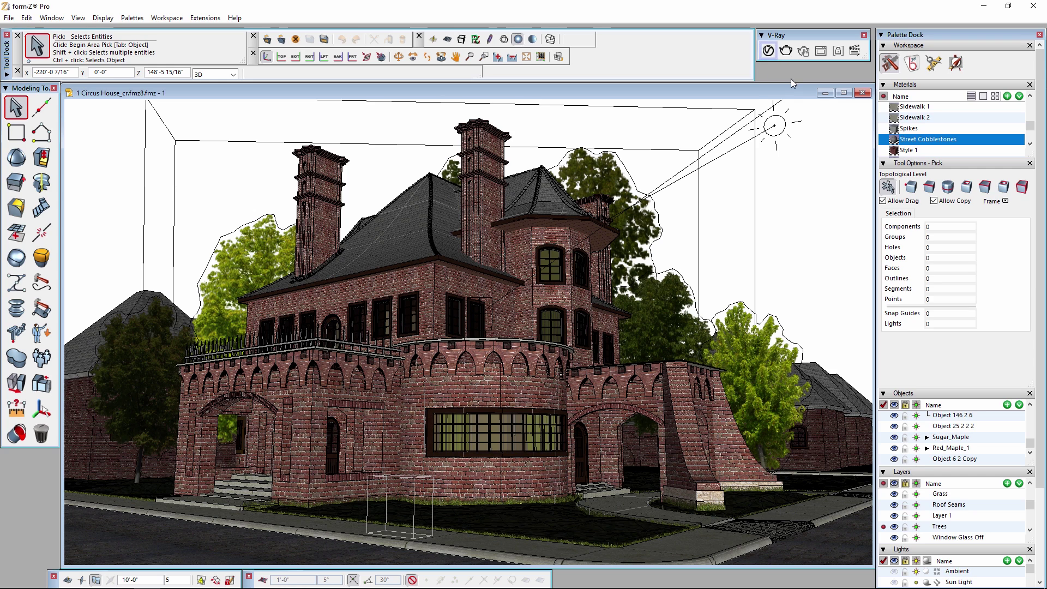
left_click(767, 51)
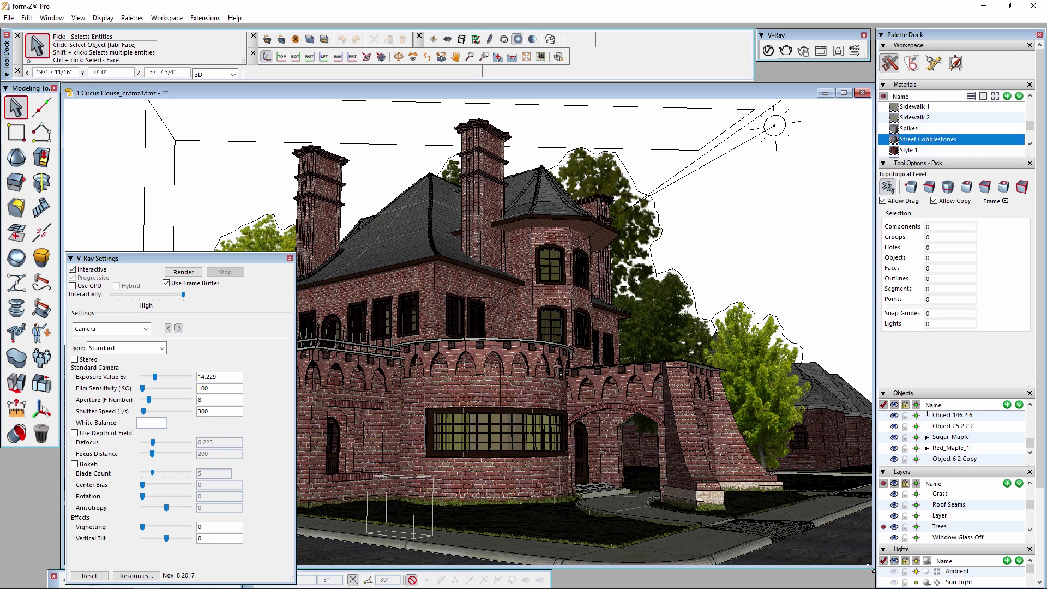
- Shrink the model window and start an interactive 413 x 266 V-Ray render against the sky
left_click_drag(871, 566, 297, 250)
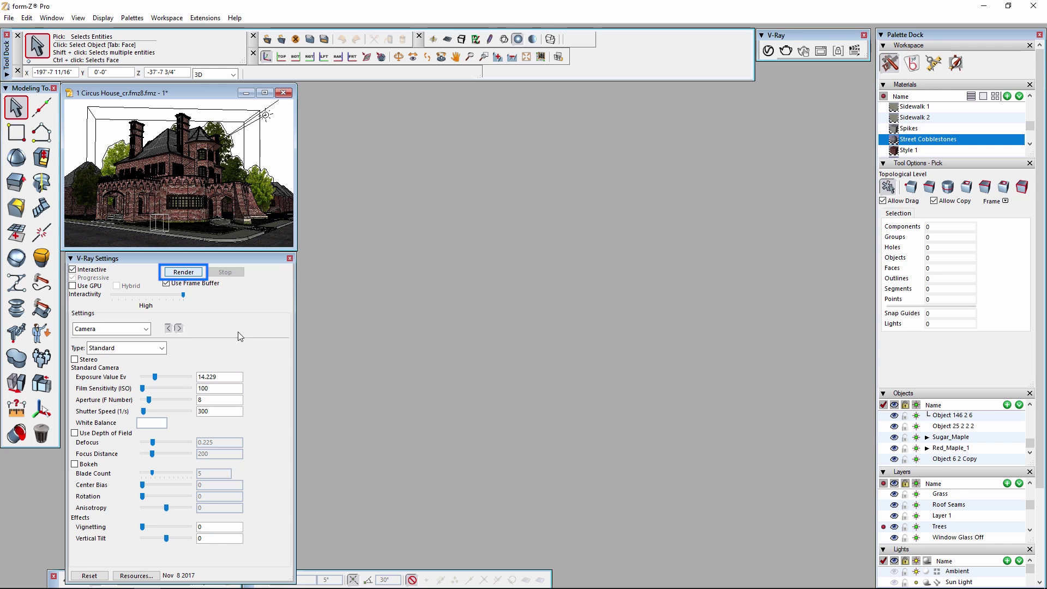
key("Return")
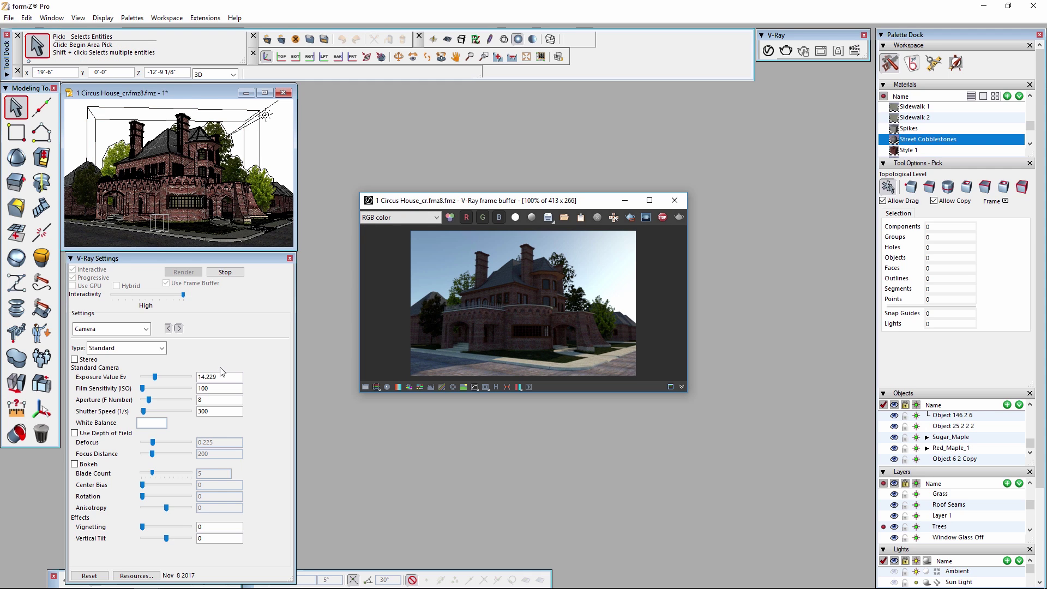
- Set the Render Output image width to 800 so the house re-renders at 800 x 516
left_click(145, 329)
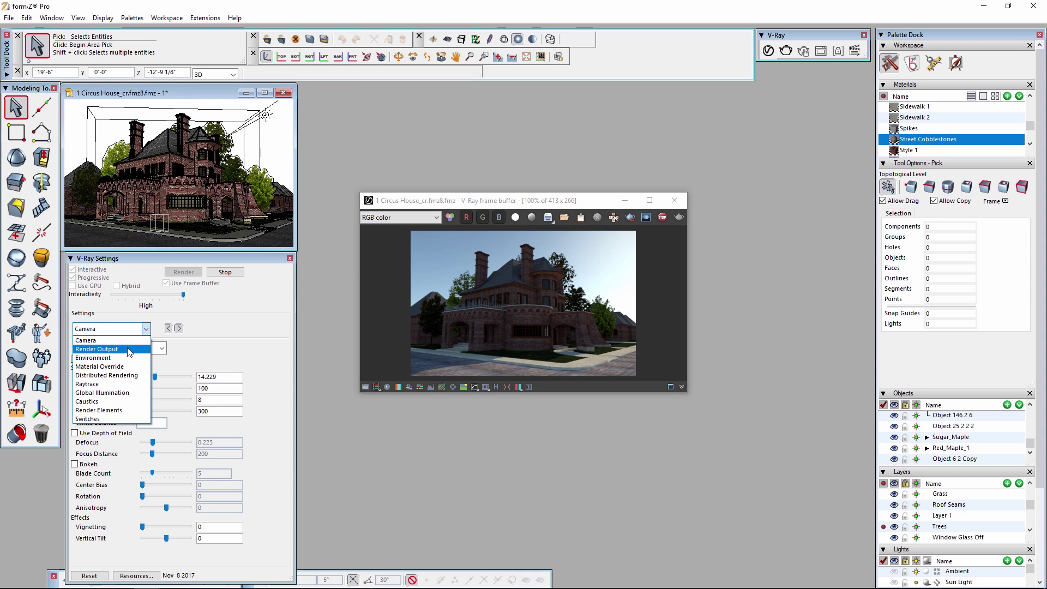
left_click(128, 349)
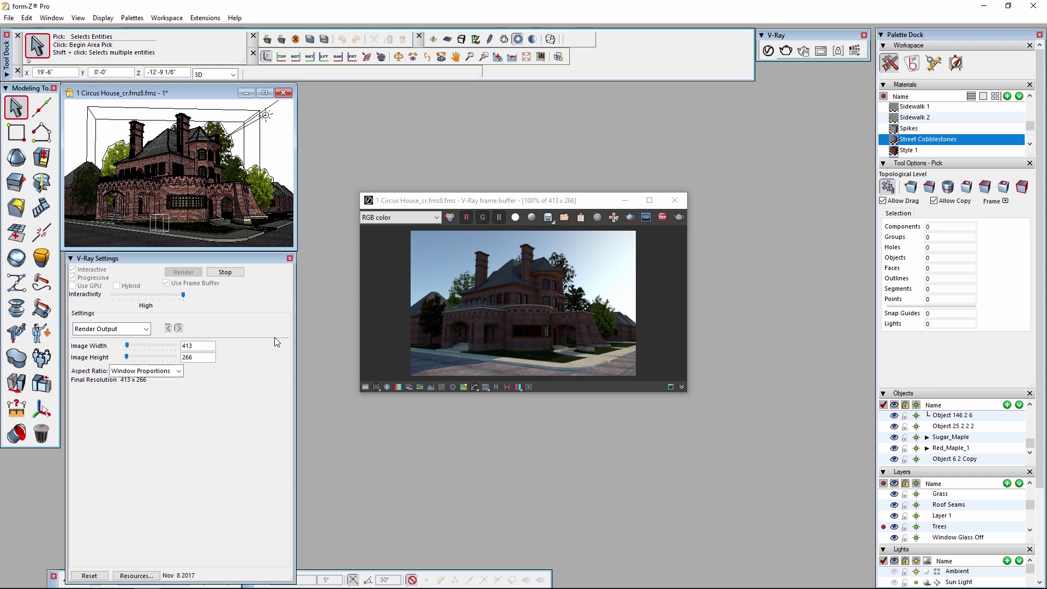
double_click(205, 346)
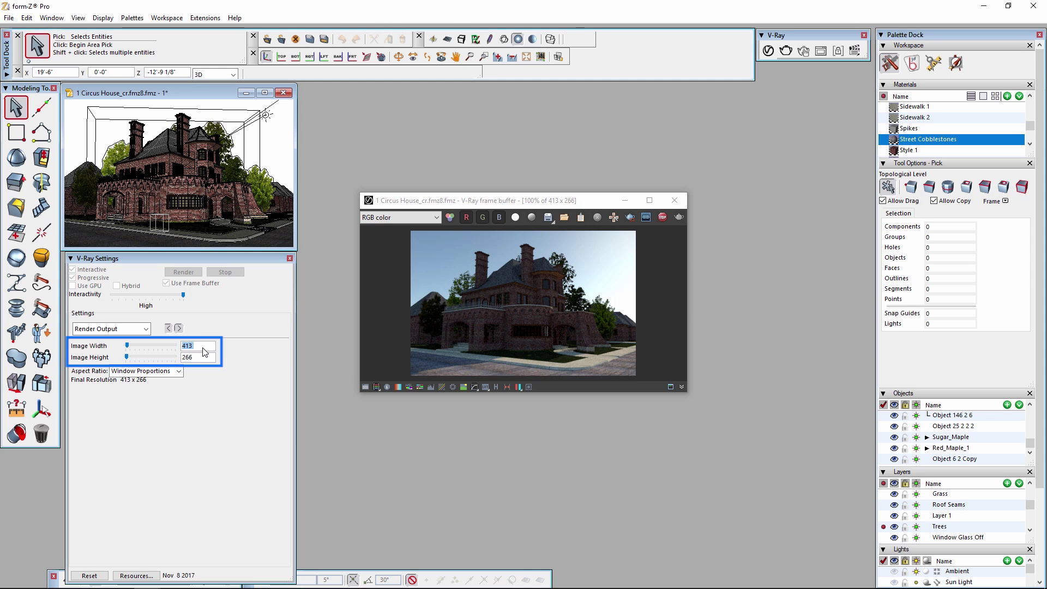
type("800")
key("Tab")
key("Return")
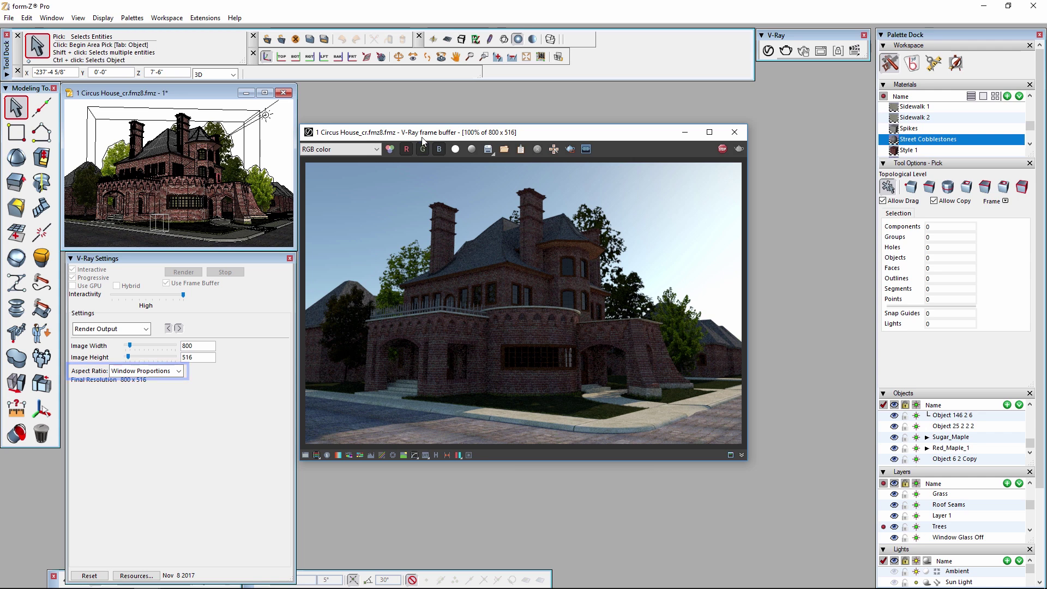
- Move the 800 x 516 render window right, clear of the V-Ray Settings panel
left_click_drag(424, 136, 502, 153)
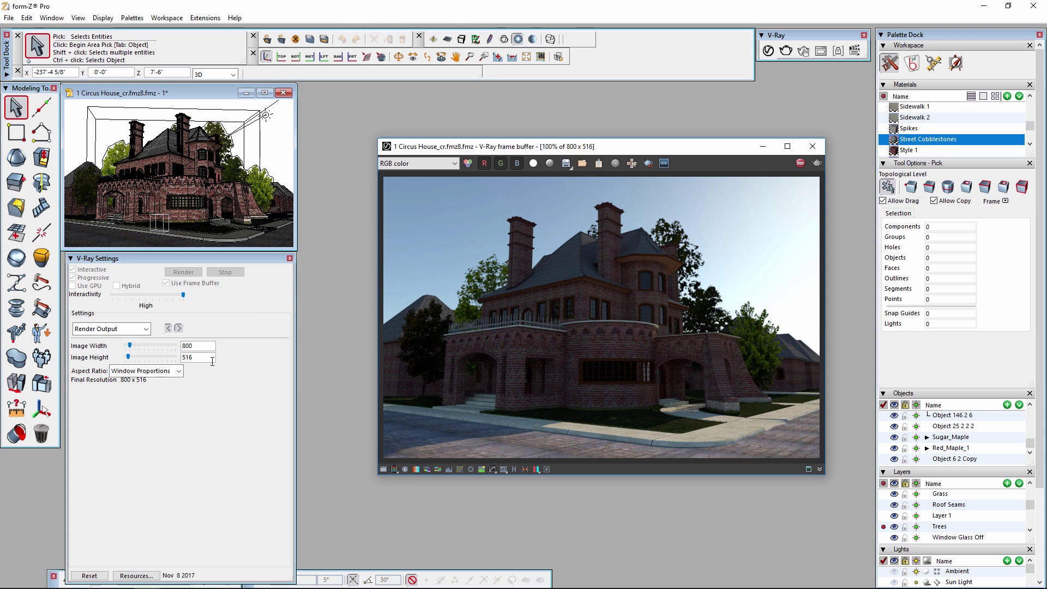
left_click(146, 329)
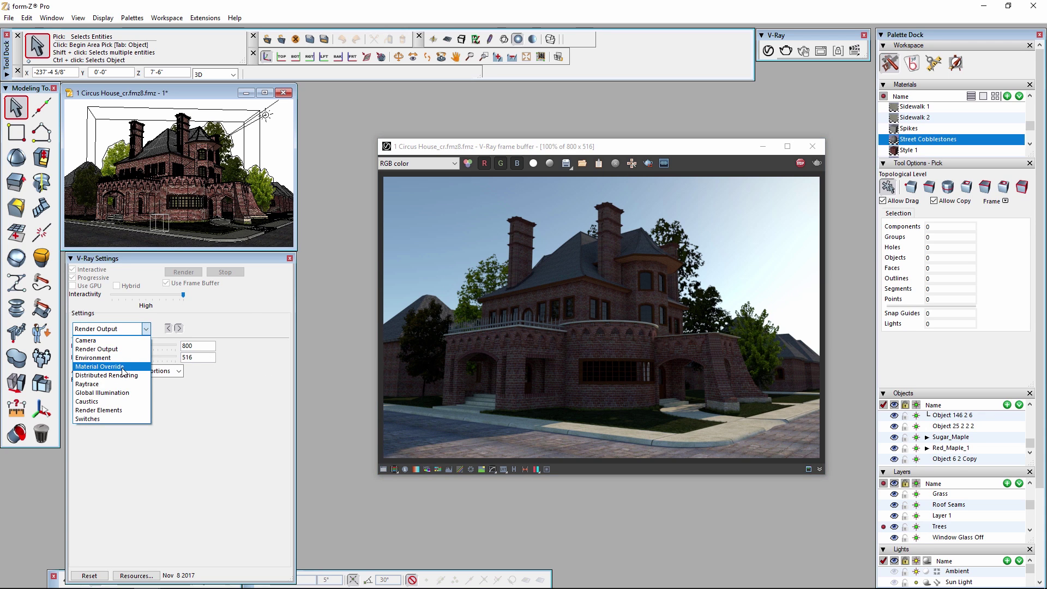
- Enable material override with a light grey diffuse colour and Basic opaque materials
left_click(123, 367)
left_click(77, 345)
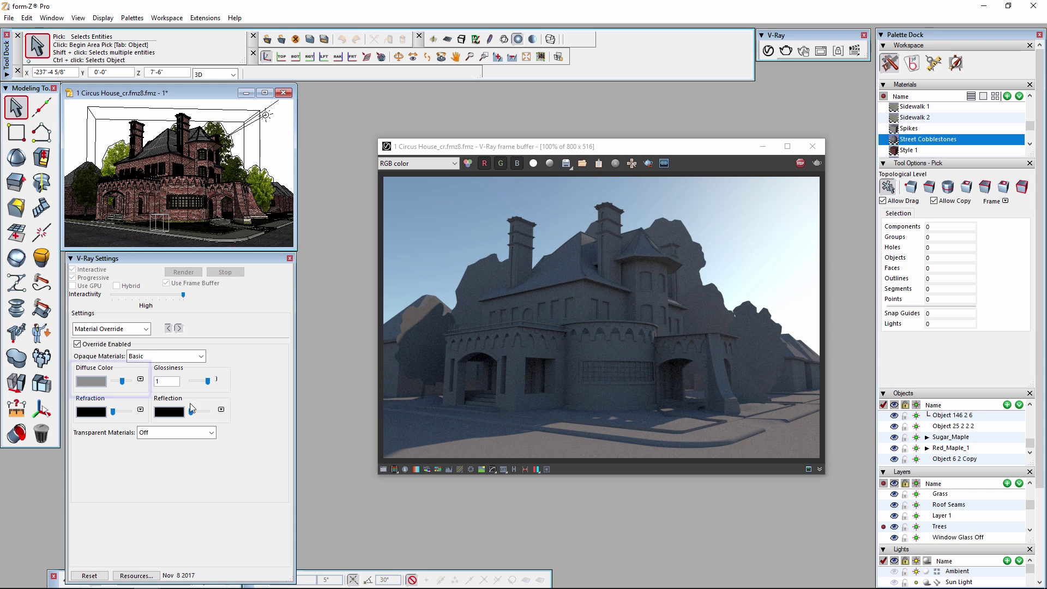
left_click_drag(123, 381, 128, 382)
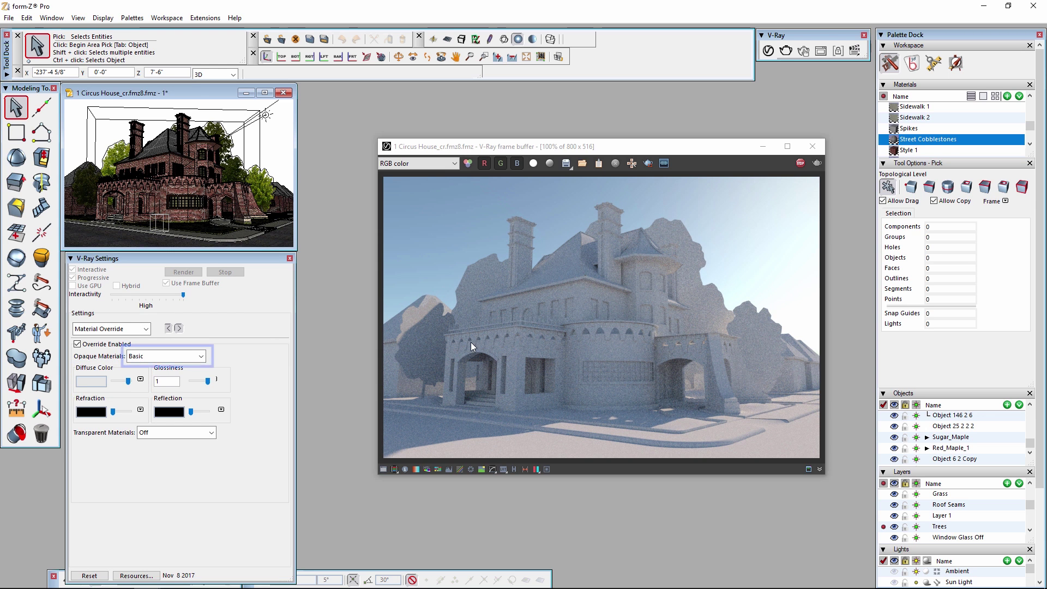
left_click(202, 356)
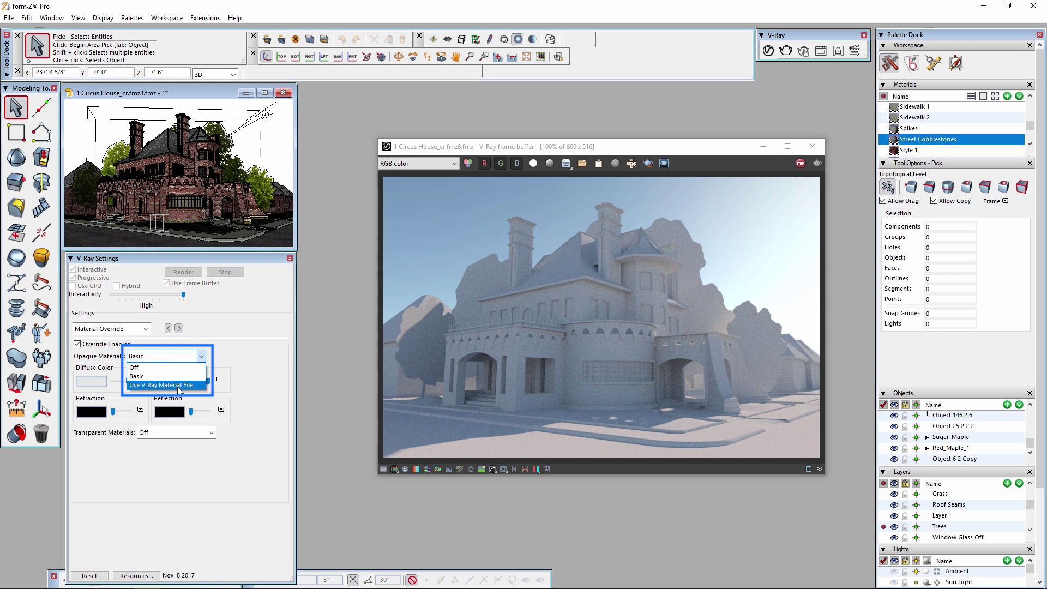
left_click(550, 346)
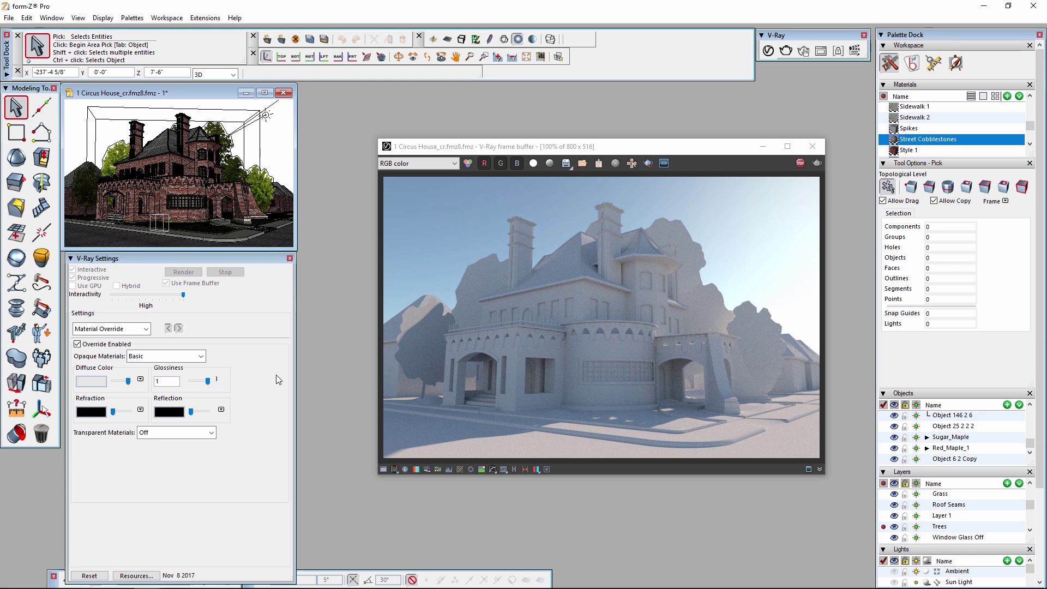
left_click(146, 329)
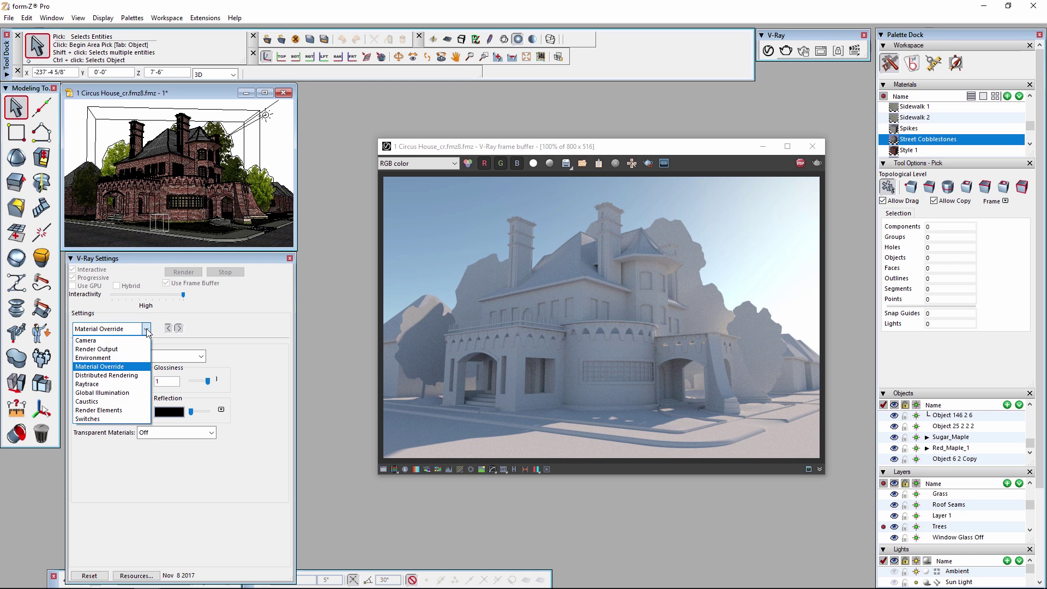
- Set the camera exposure value to 14
left_click(121, 340)
left_click_drag(121, 378, 231, 355)
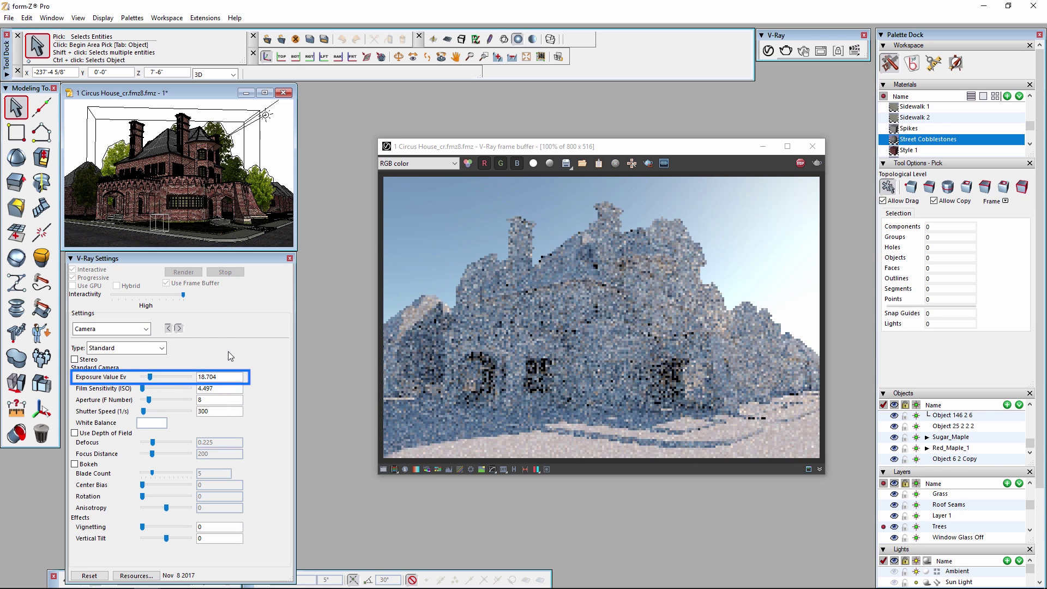
key("Right")
key("Right")
key("Right")
key("Right")
key("Right")
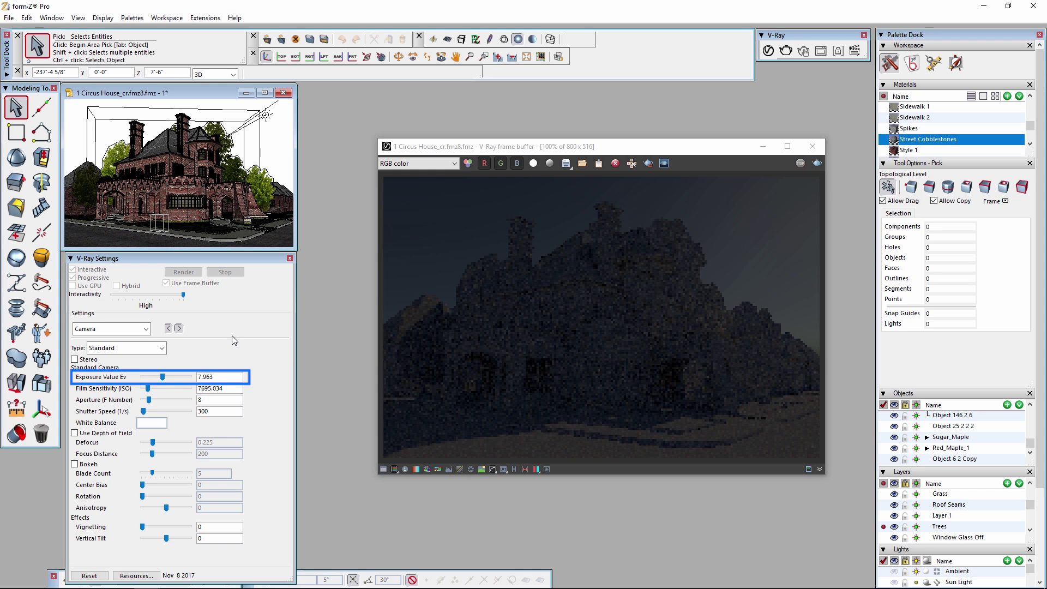
left_click_drag(198, 377, 224, 380)
type("14")
key("Tab")
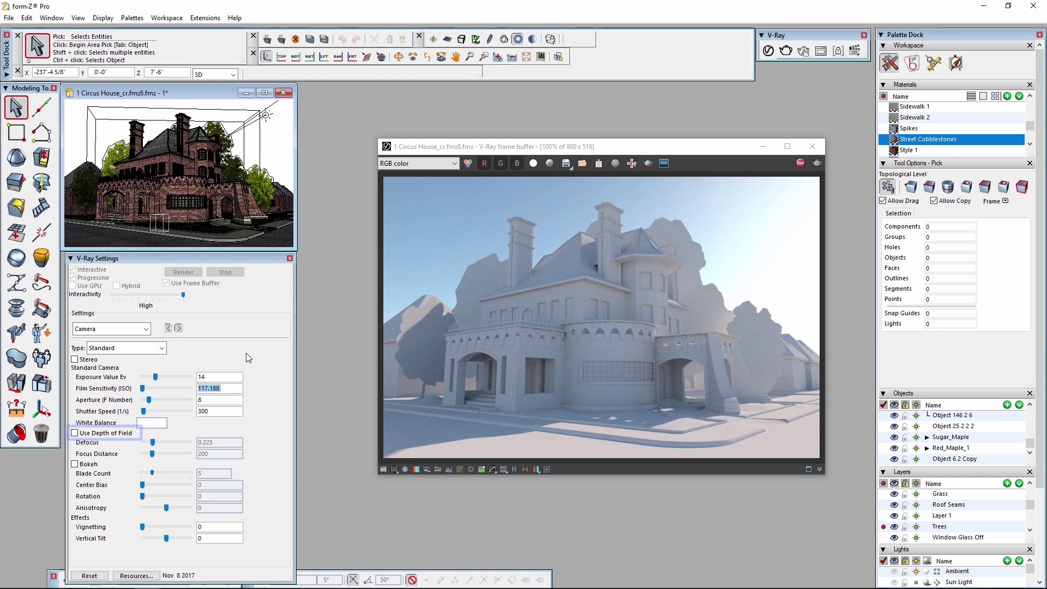
- Set focus distance to 500 with depth of field off, and leave vignetting at 0
left_click(75, 433)
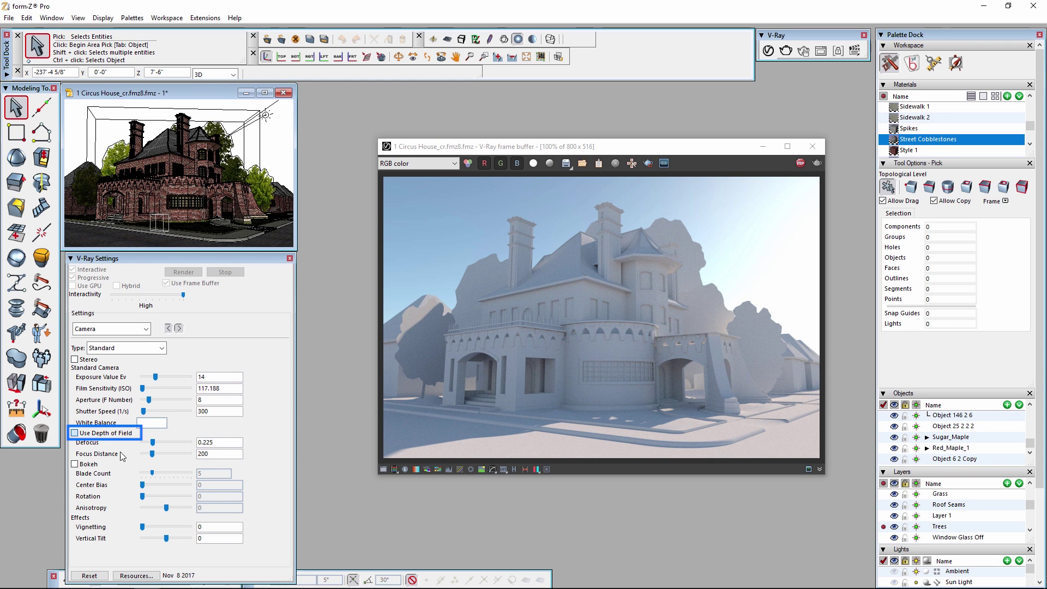
left_click_drag(152, 454, 179, 443)
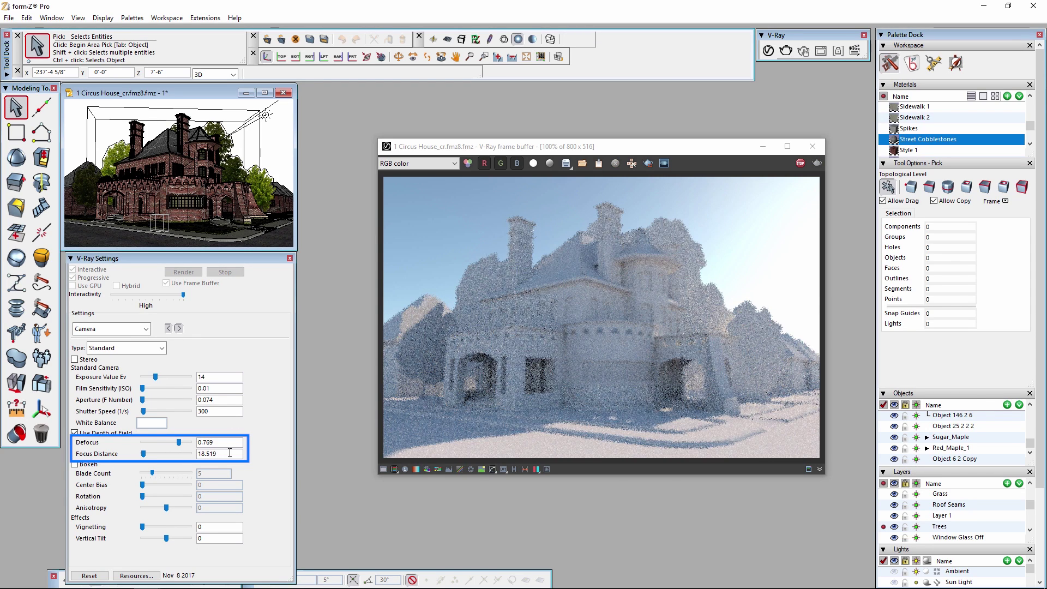
double_click(206, 453)
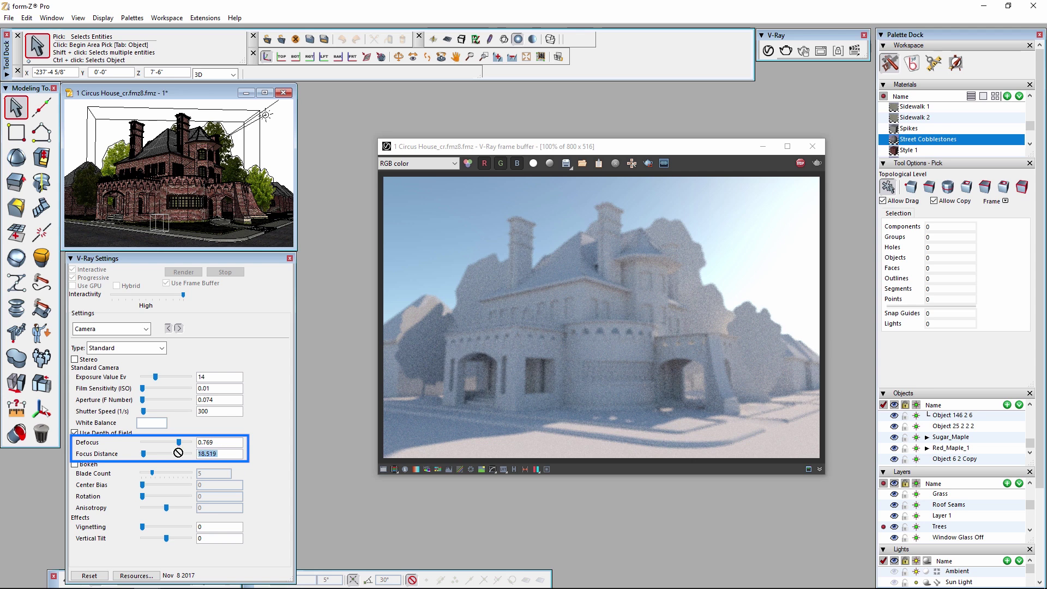
type("500")
key("Return")
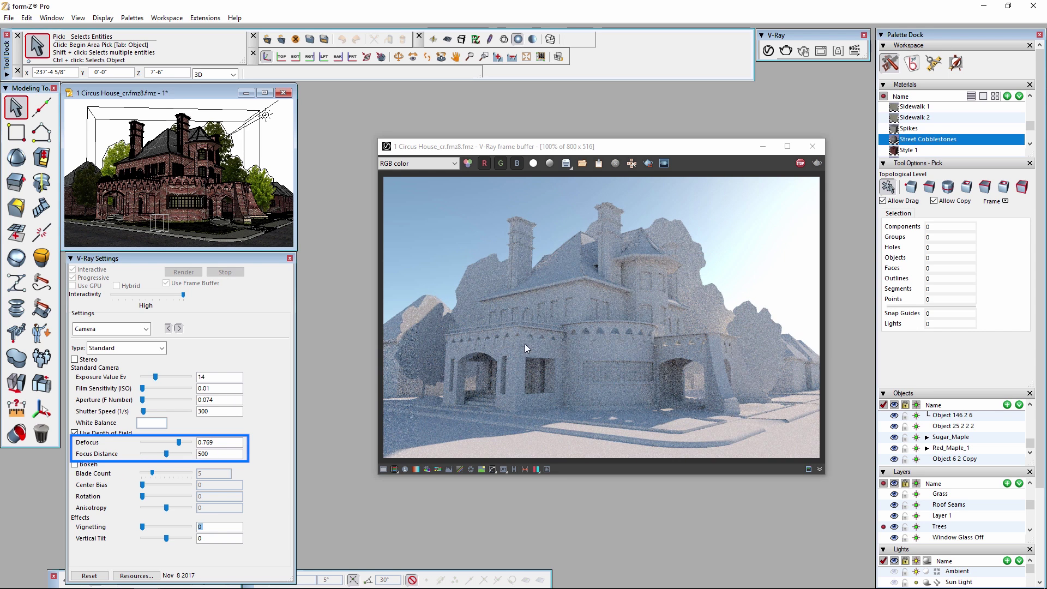
left_click(77, 434)
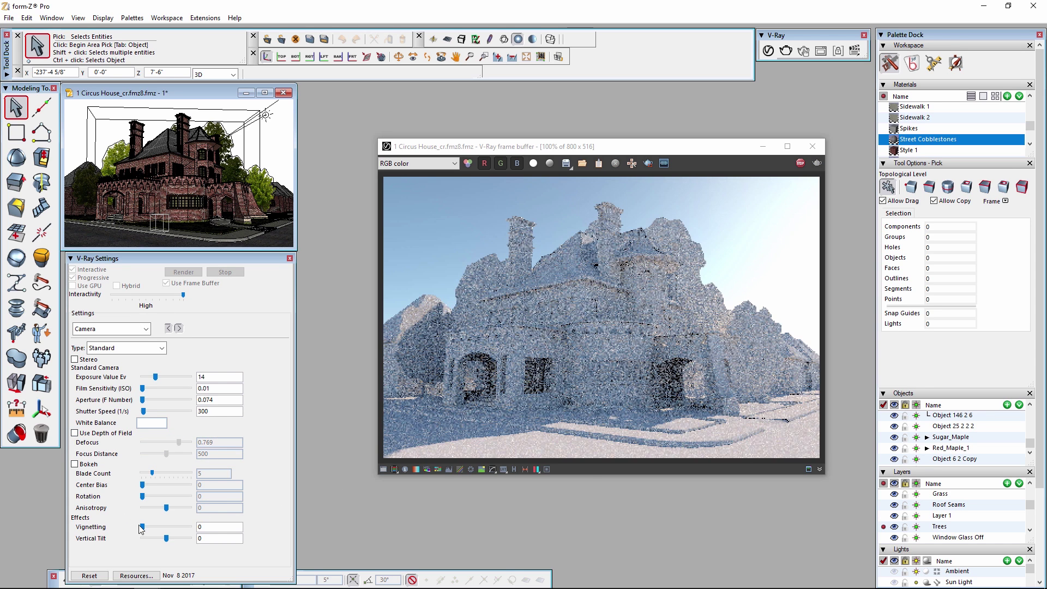
left_click_drag(142, 527, 153, 527)
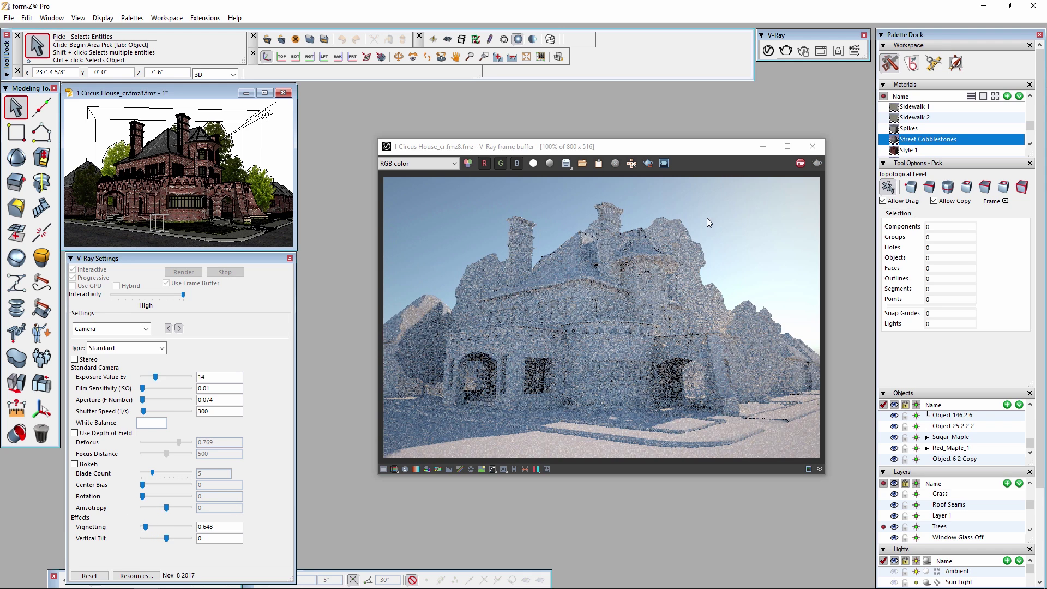
left_click_drag(146, 527, 116, 522)
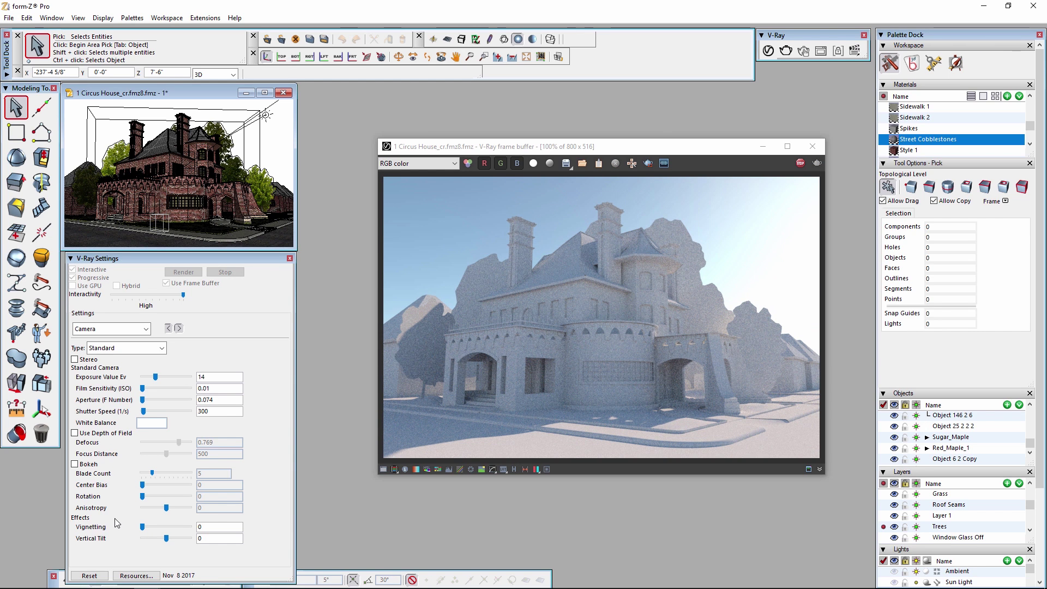
- Try a Color environment background with multiplier 10
left_click(145, 329)
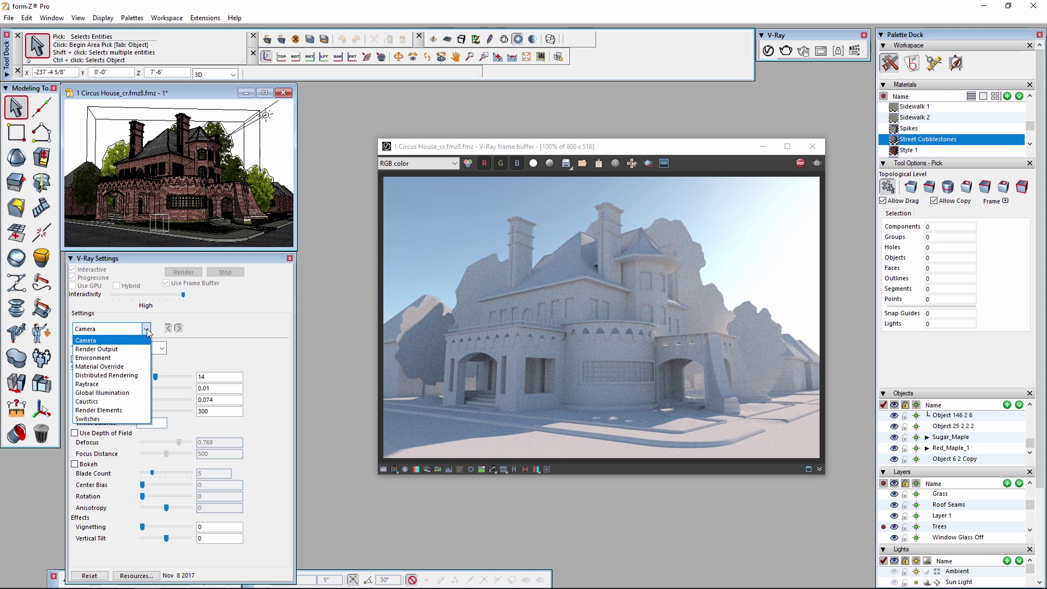
left_click(93, 358)
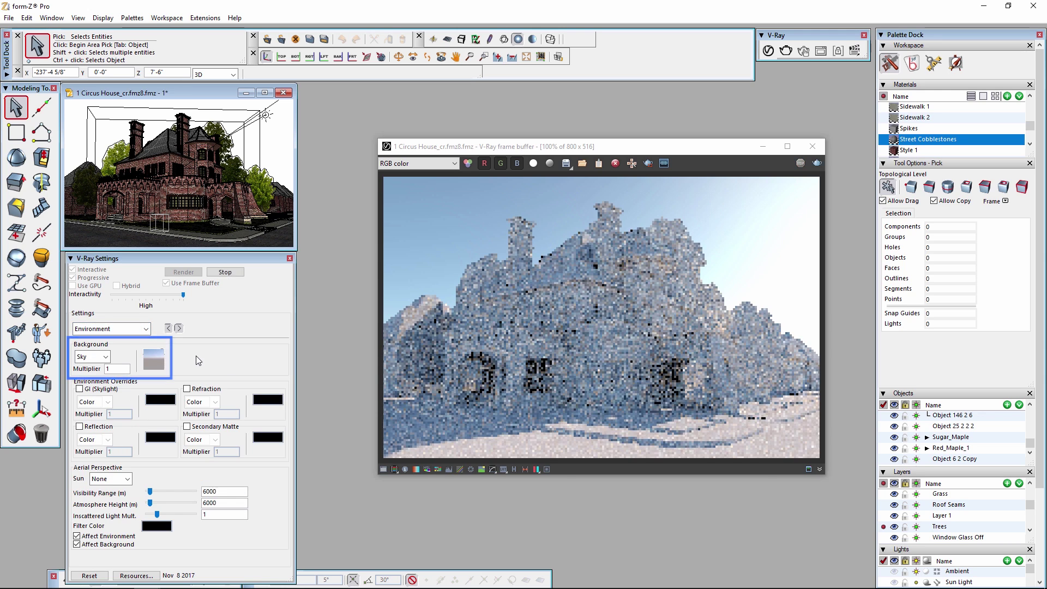
left_click(107, 357)
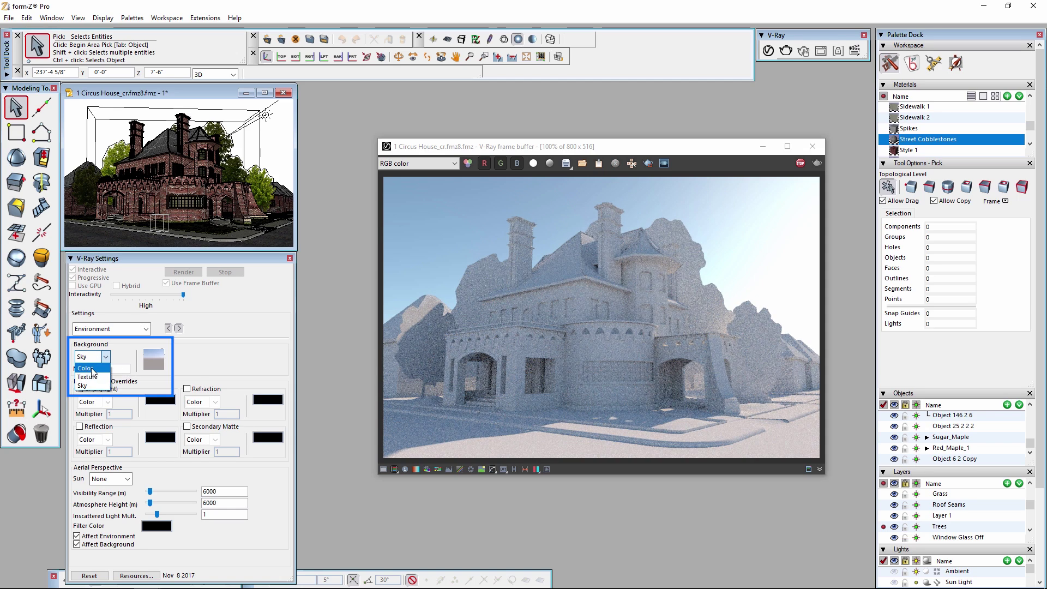
left_click(86, 368)
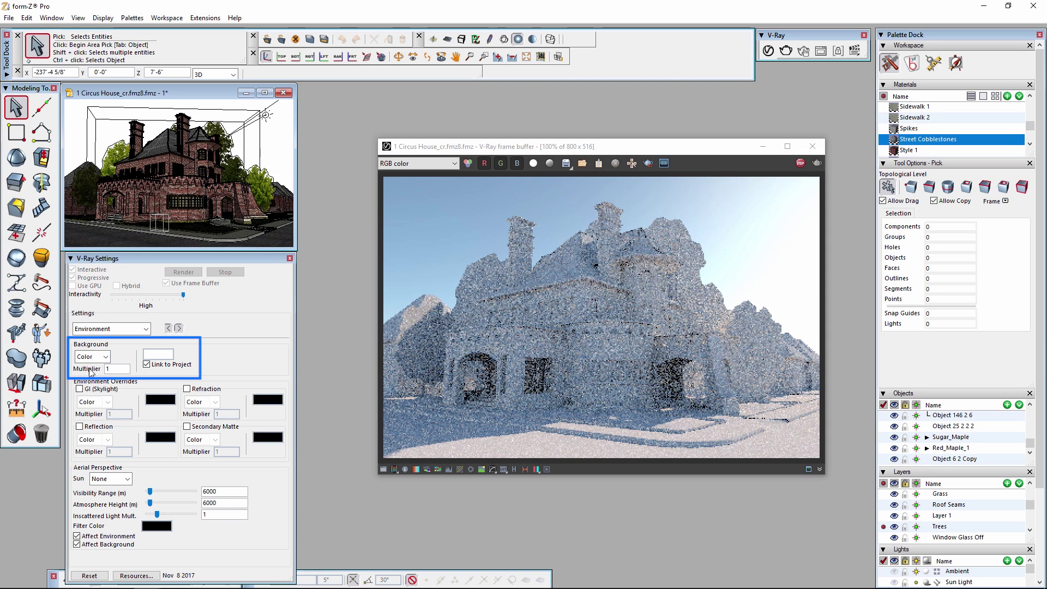
double_click(119, 368)
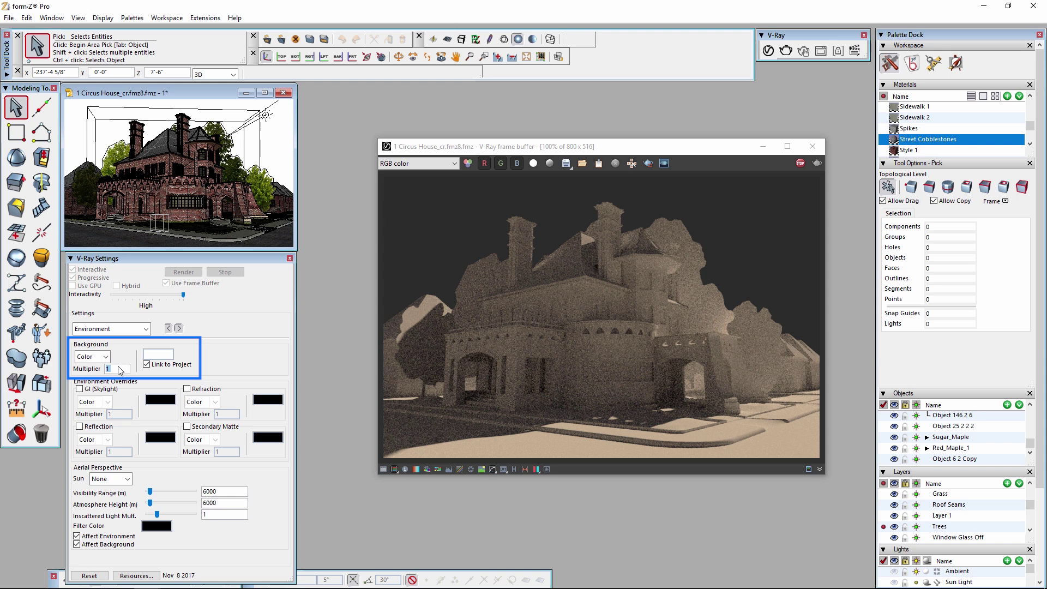
type("10")
key("Tab")
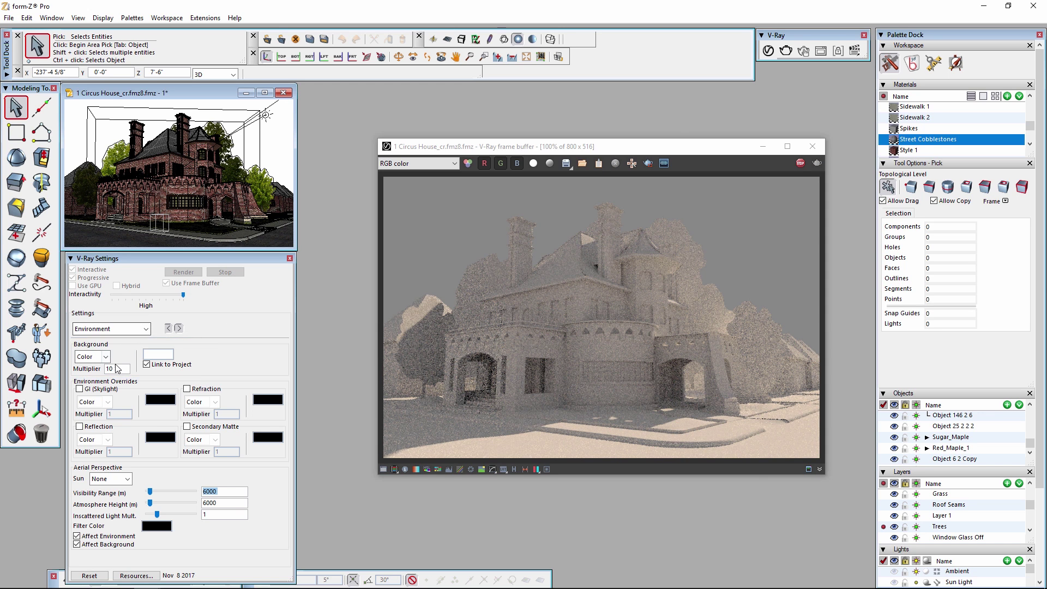
- Return the background to Sky with multiplier 1
left_click(101, 357)
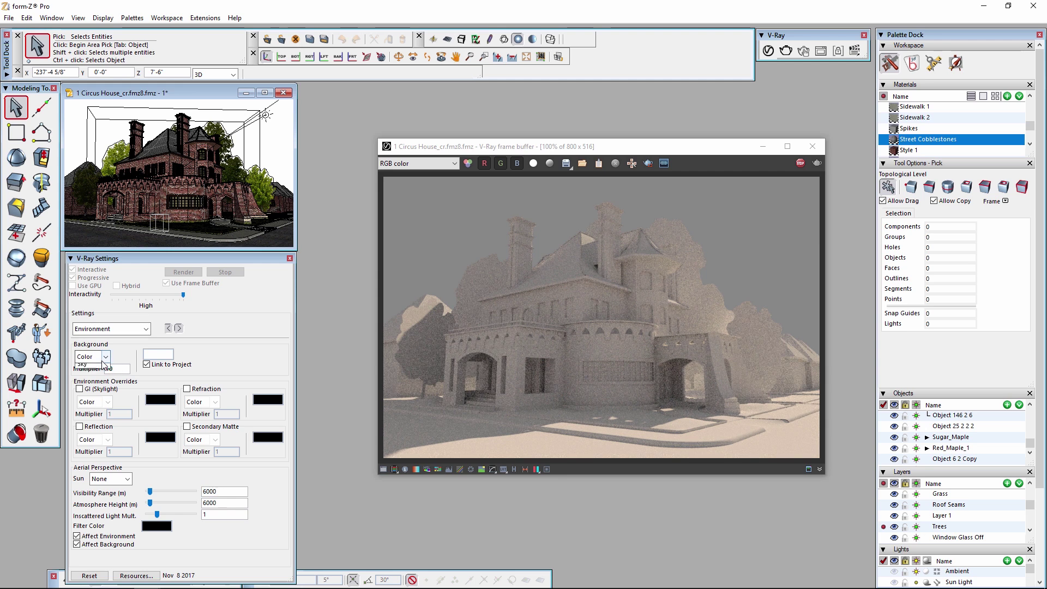
left_click(94, 386)
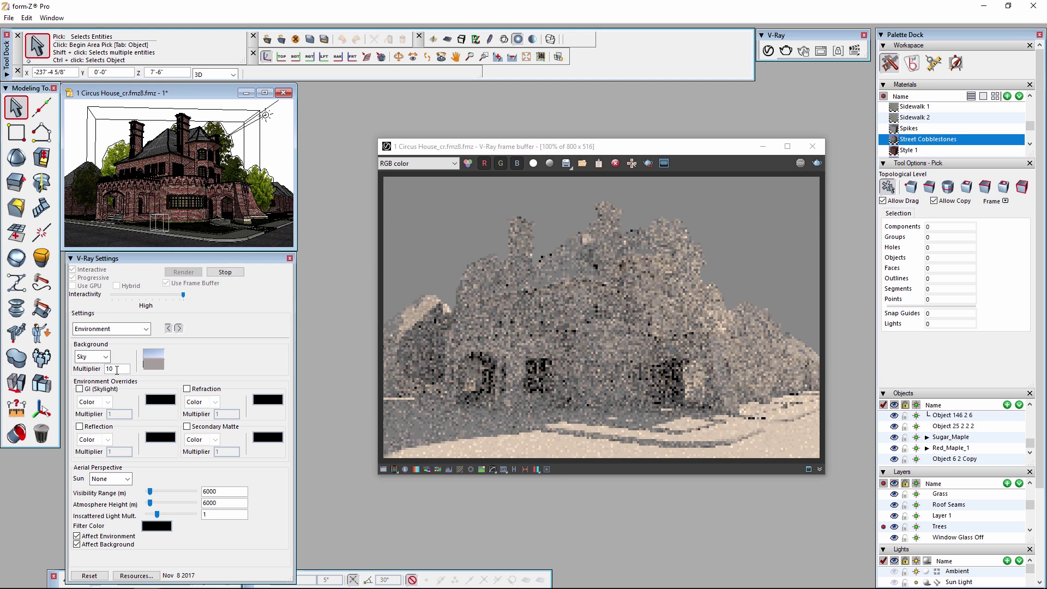
double_click(116, 369)
type("1")
key("Tab")
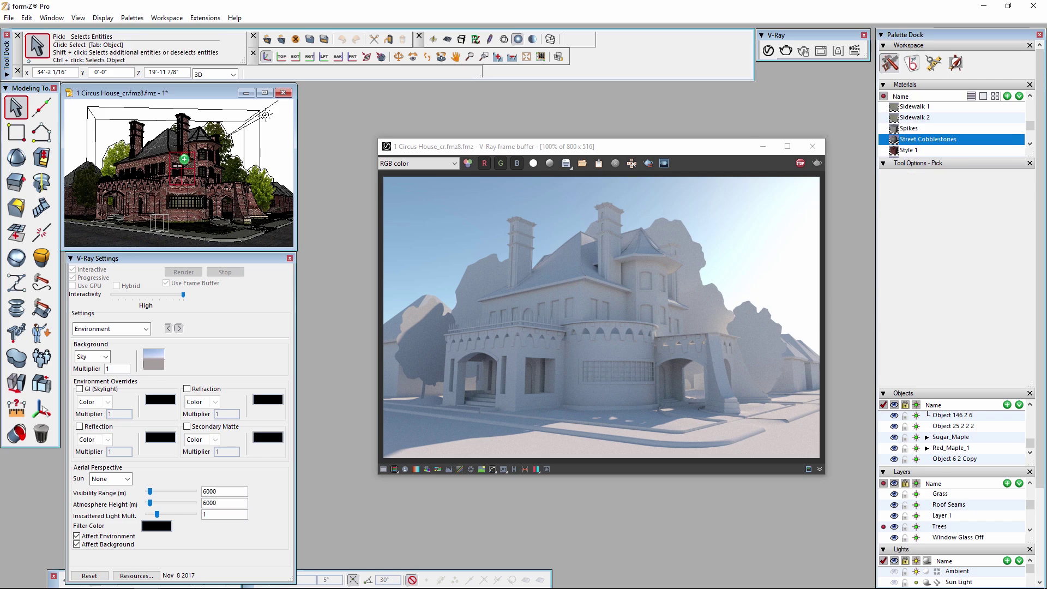
middle_click_drag(177, 168, 162, 179)
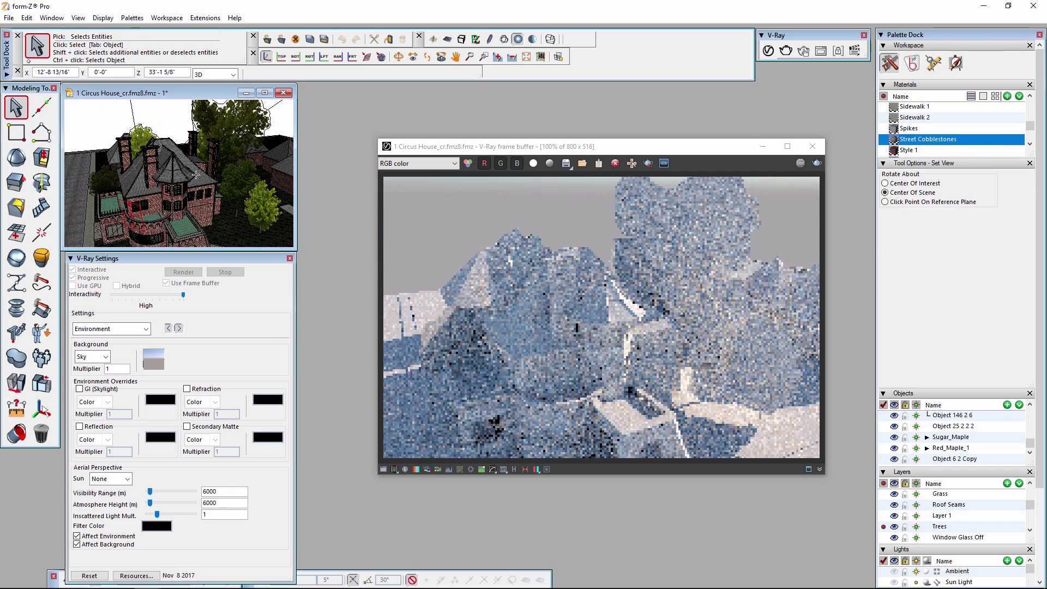
middle_click_drag(146, 129, 236, 156)
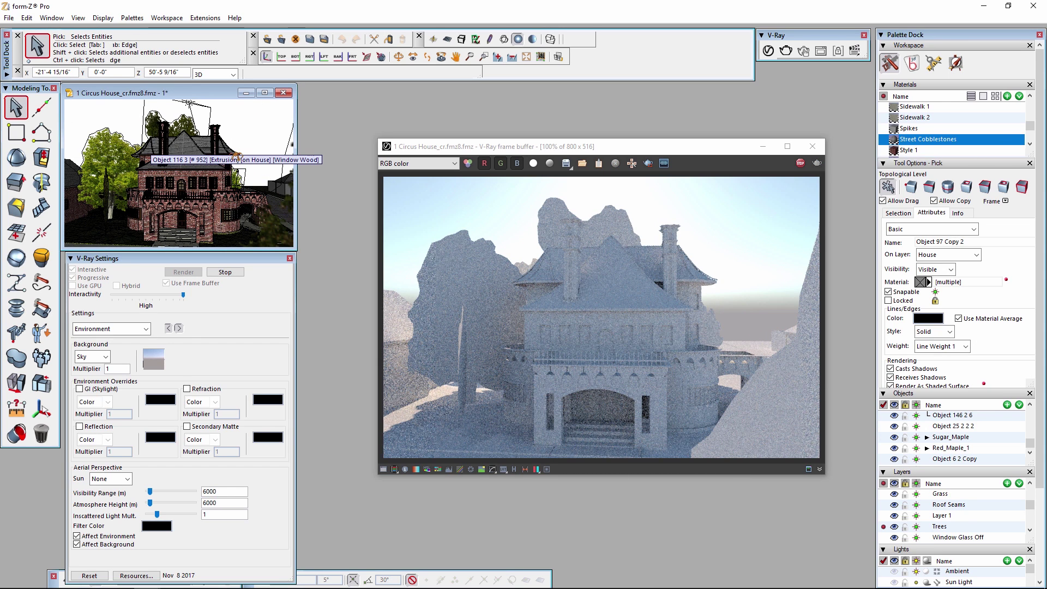
left_click(838, 50)
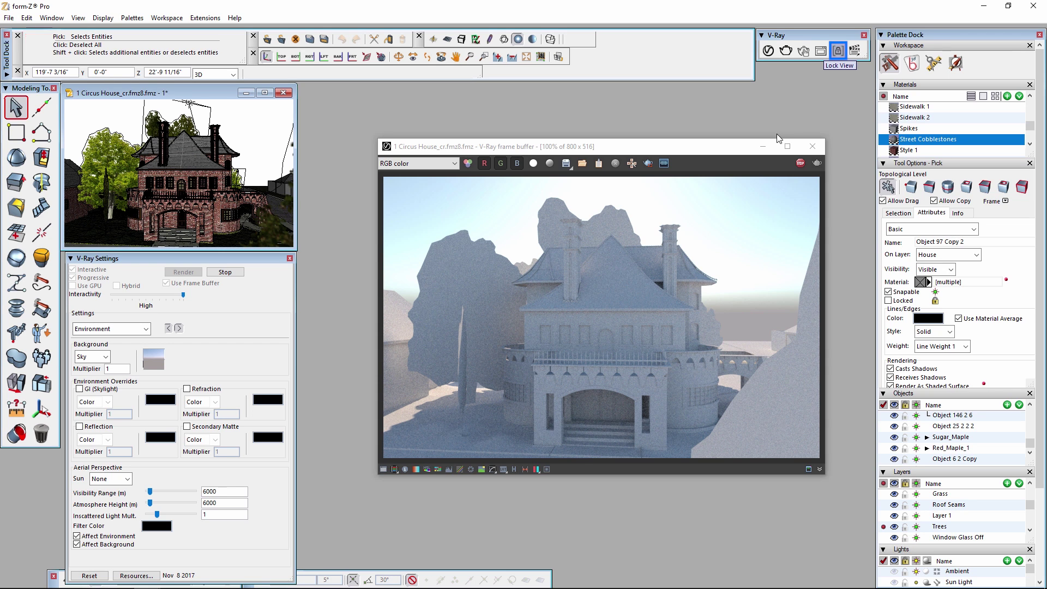
key("r")
left_click_drag(189, 103, 230, 182)
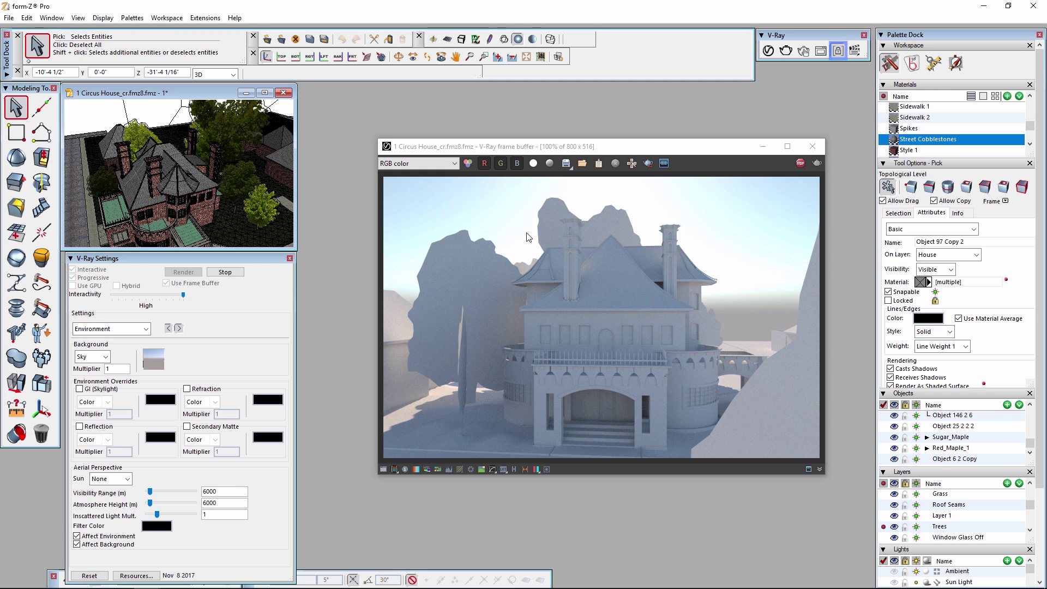
left_click(835, 51)
left_click(78, 17)
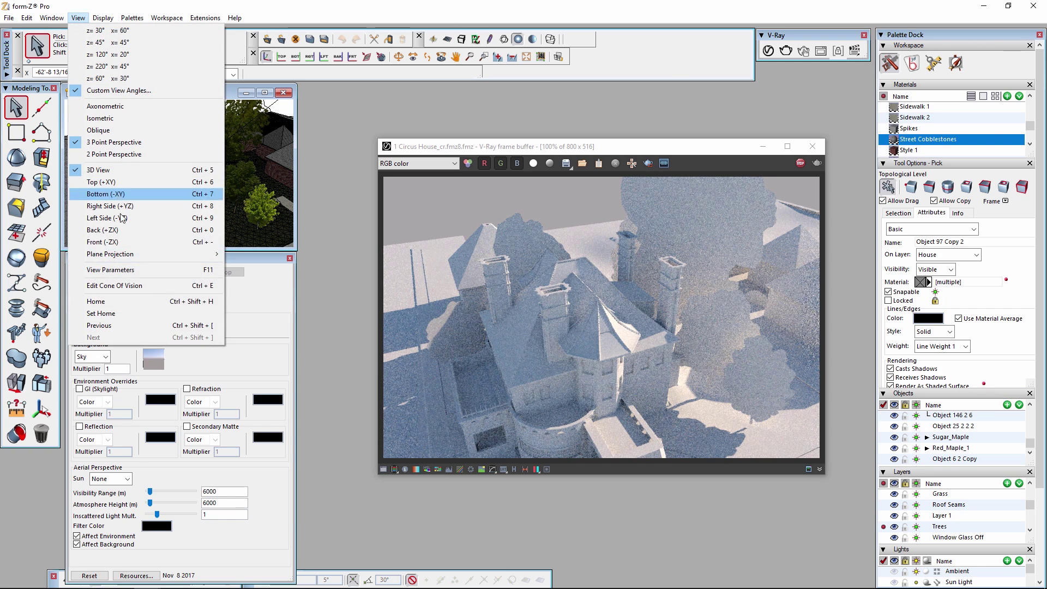
left_click(122, 301)
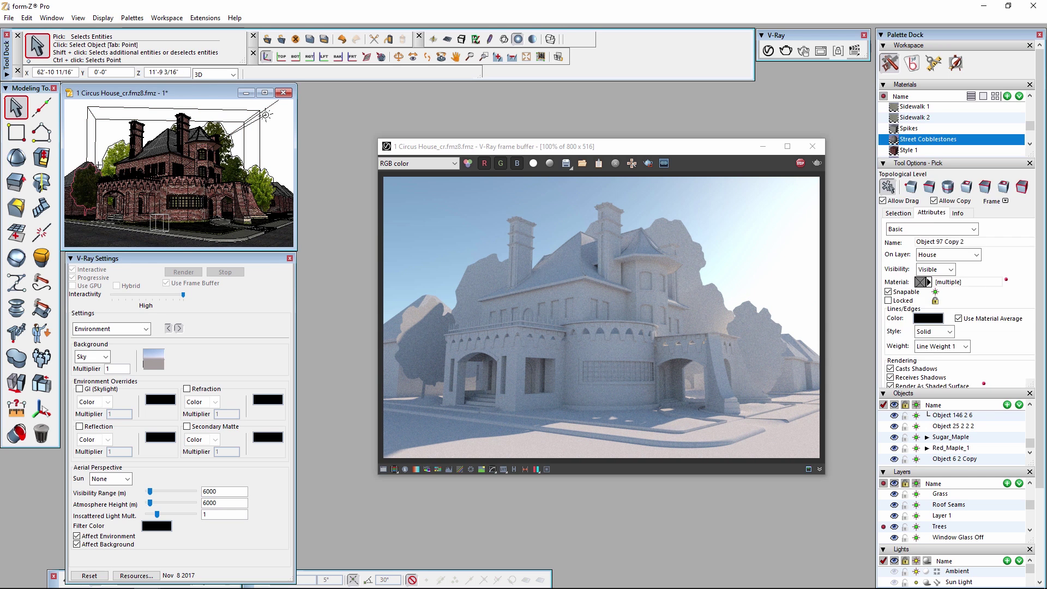
- Move the V-Ray Sun Light to origin X 40'-1 7/8", Z 59'-2 3/16" to relight the house
left_click(84, 173)
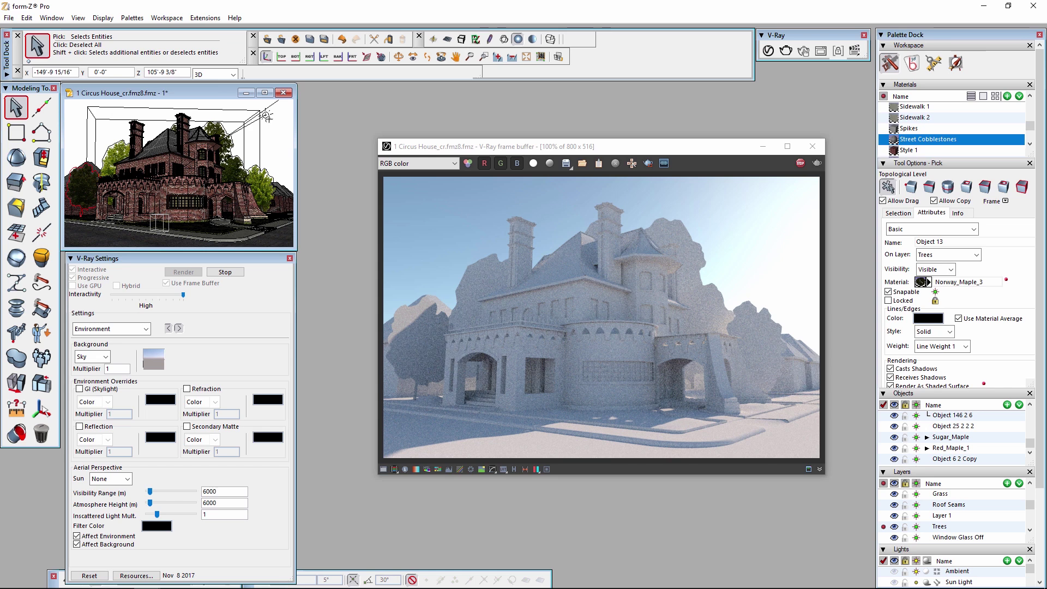
left_click(286, 125)
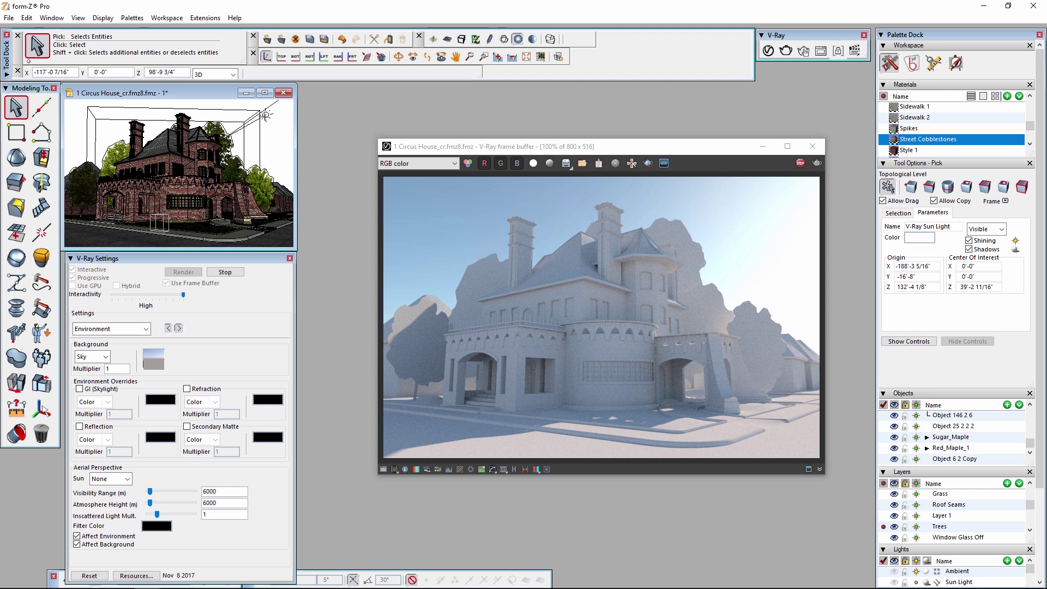
left_click_drag(266, 115, 141, 97)
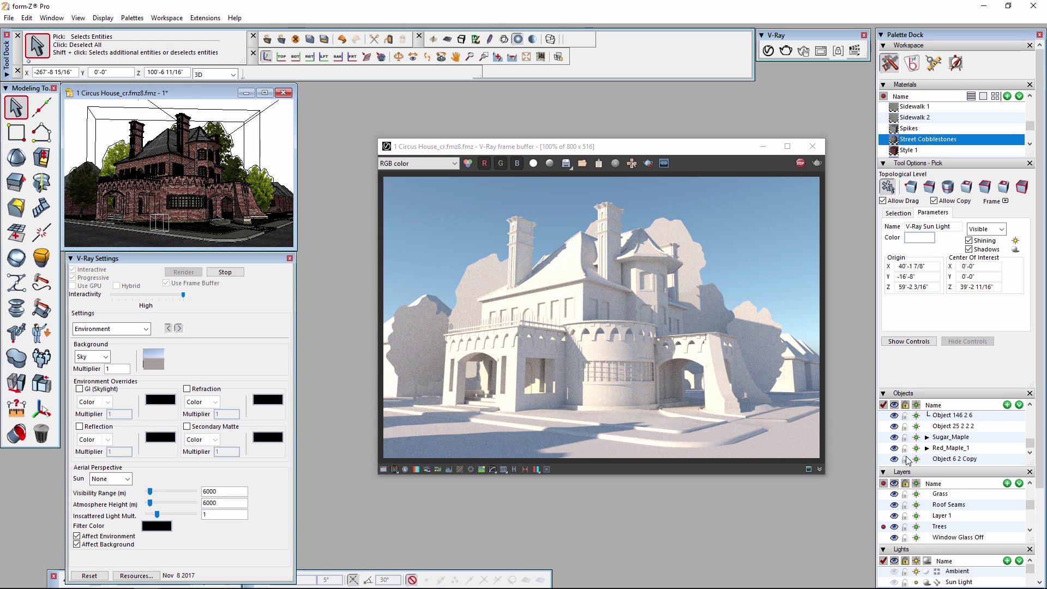
- Collapse the Objects and Layers lists, then toggle V-Ray Sun Light shining off and back on
left_click(884, 393)
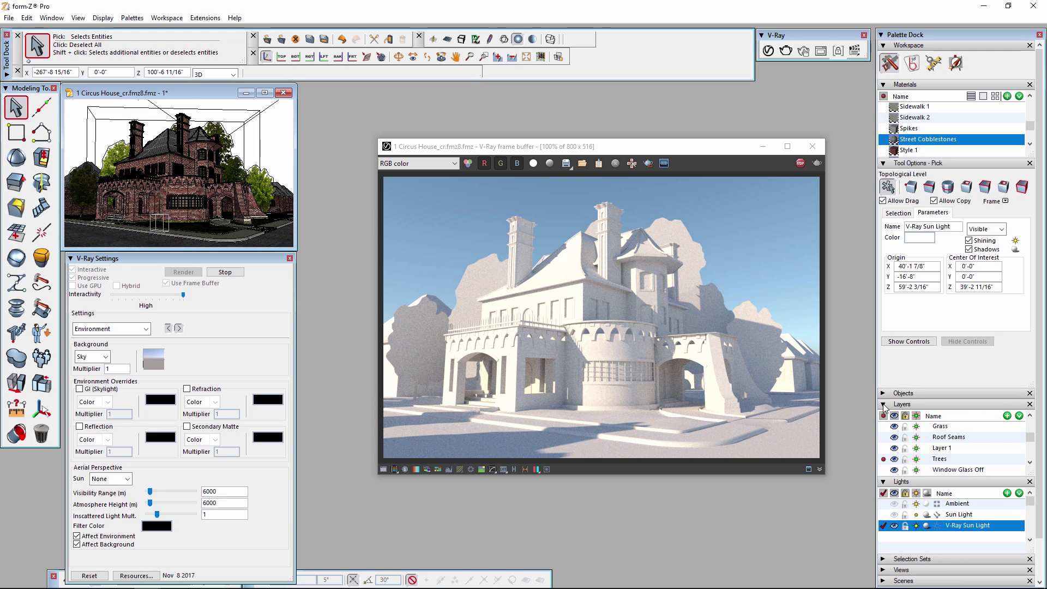
left_click(883, 405)
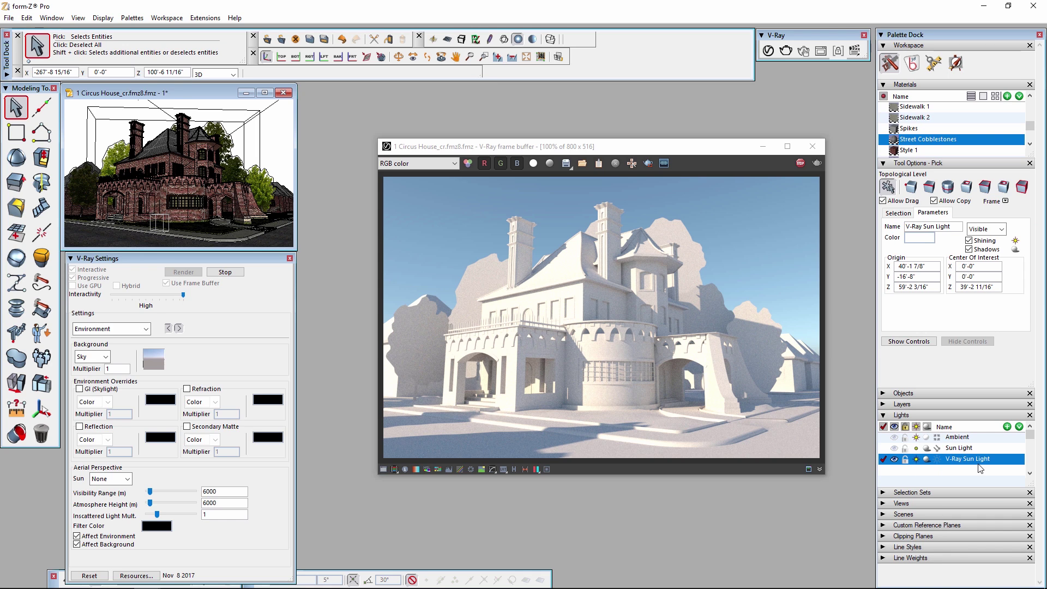
left_click(937, 463)
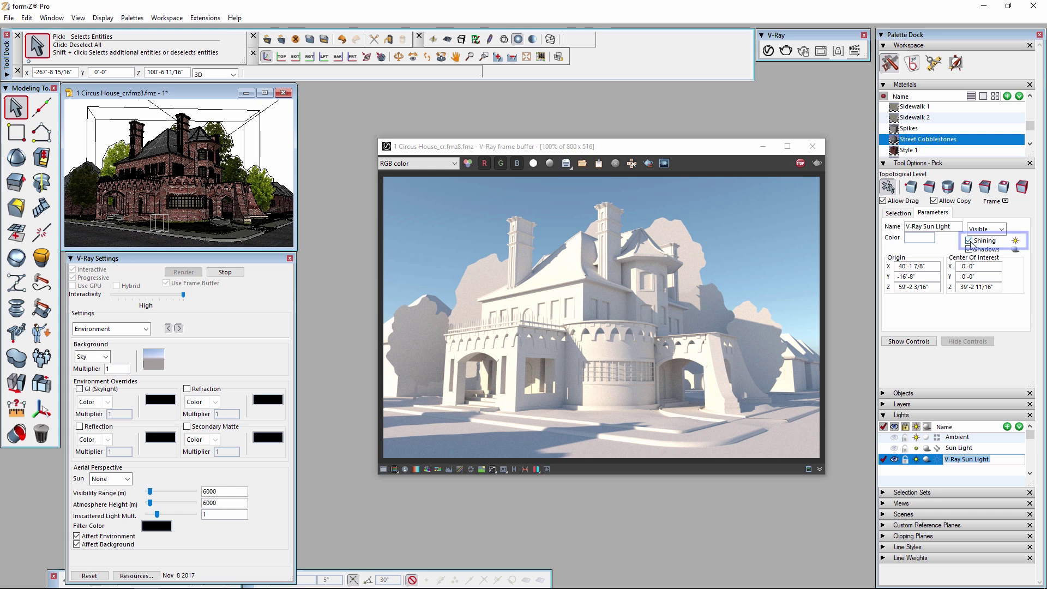
left_click(969, 240)
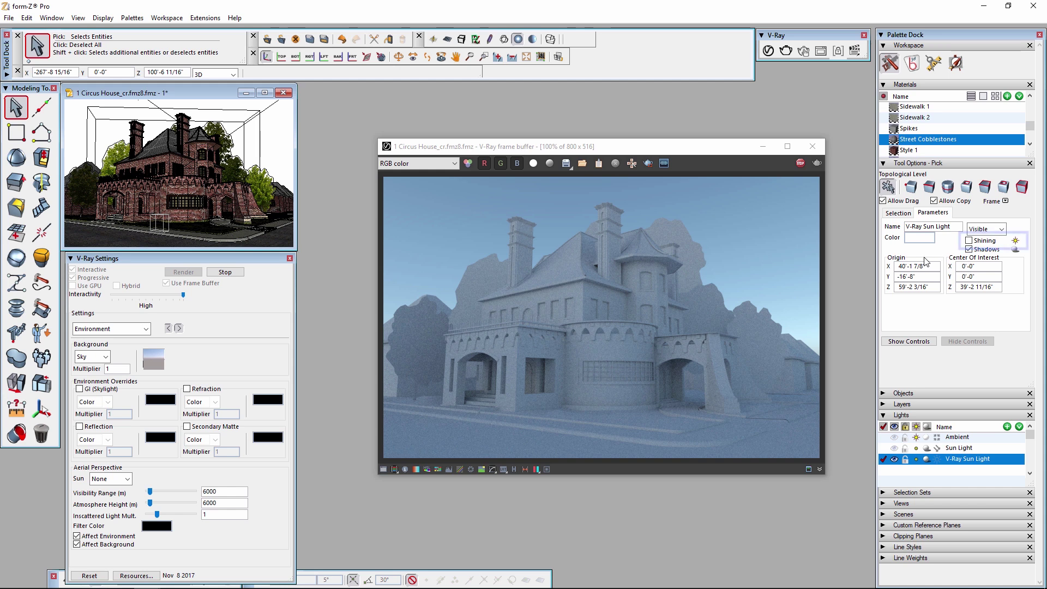
left_click(969, 240)
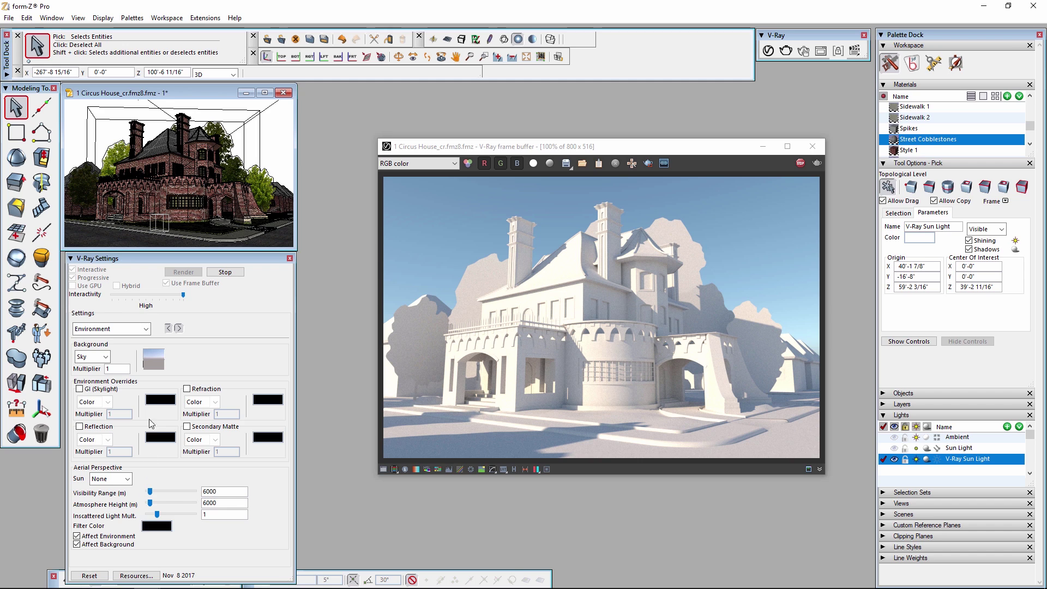
left_click(146, 329)
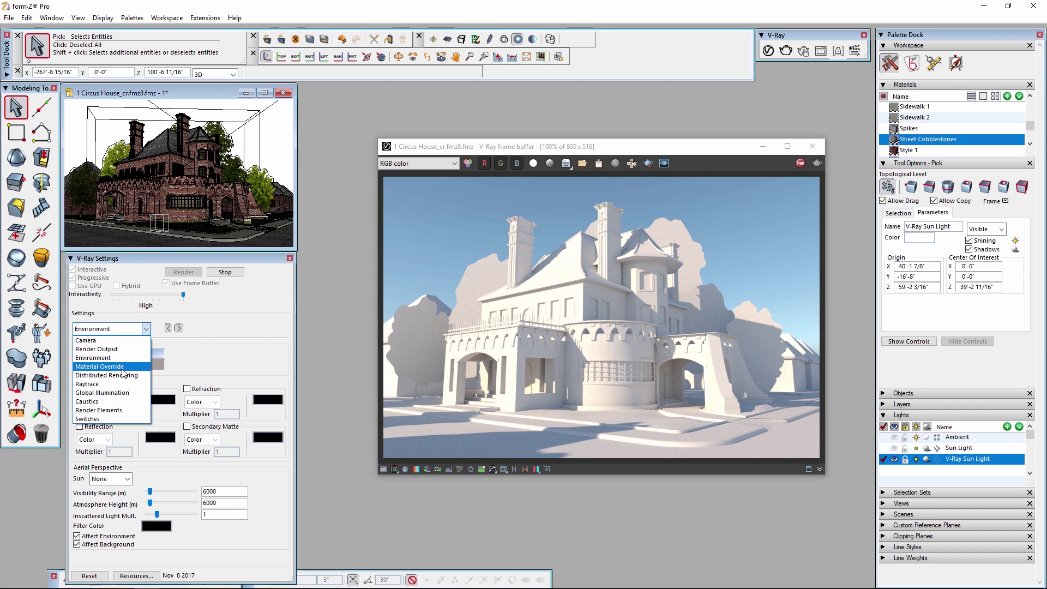
- Disable V-Ray's Material Override and open the Street Cobblestones material for editing
left_click(121, 368)
left_click(77, 344)
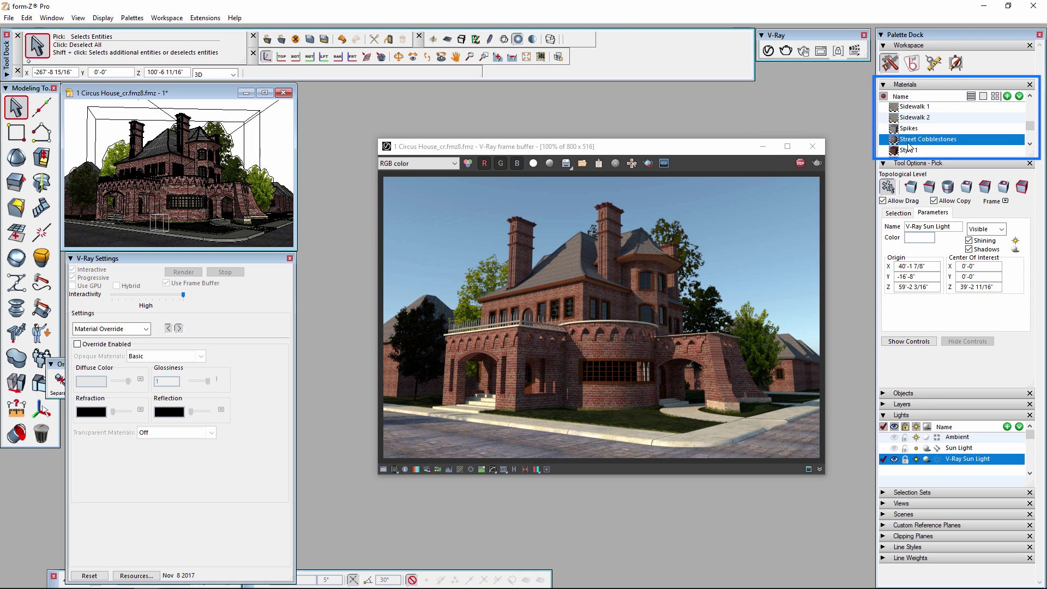
left_click(953, 141)
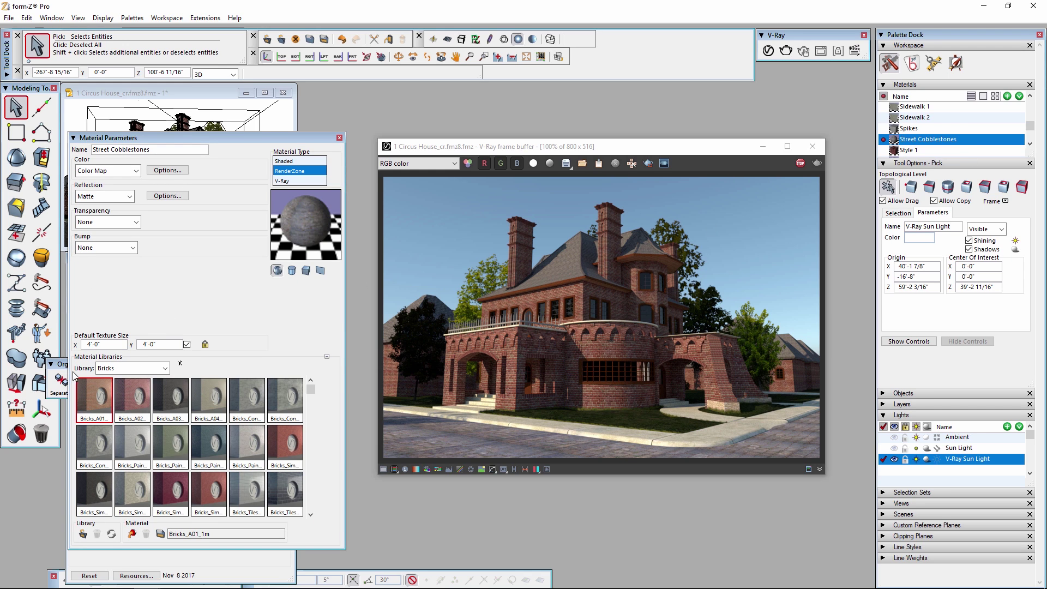
- Assign Street Cobblestones the Asphalt_A02_100cm material from the Ground library and close Material Parameters
left_click(164, 369)
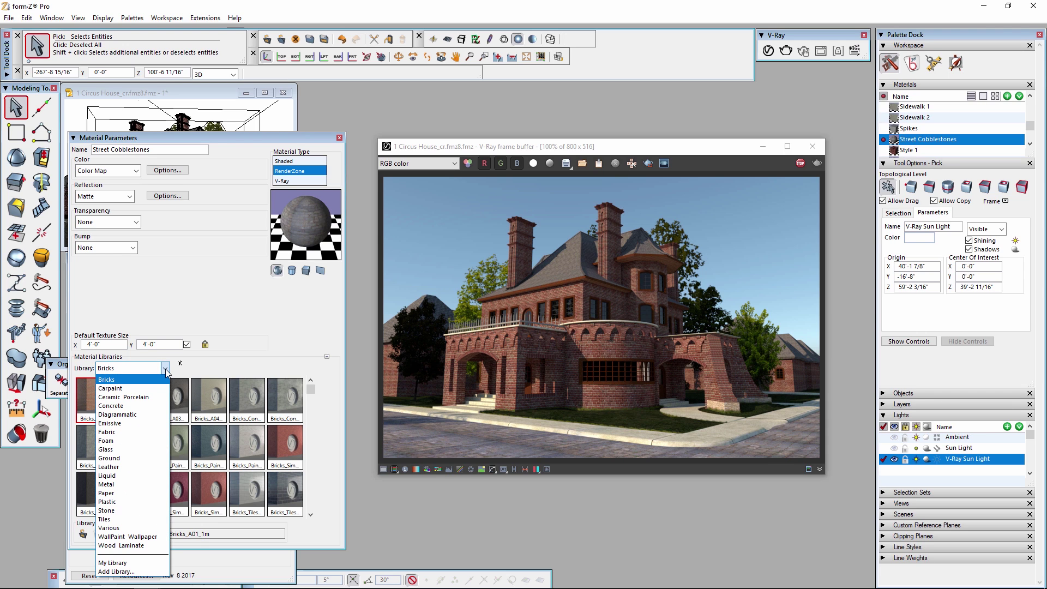
left_click(131, 463)
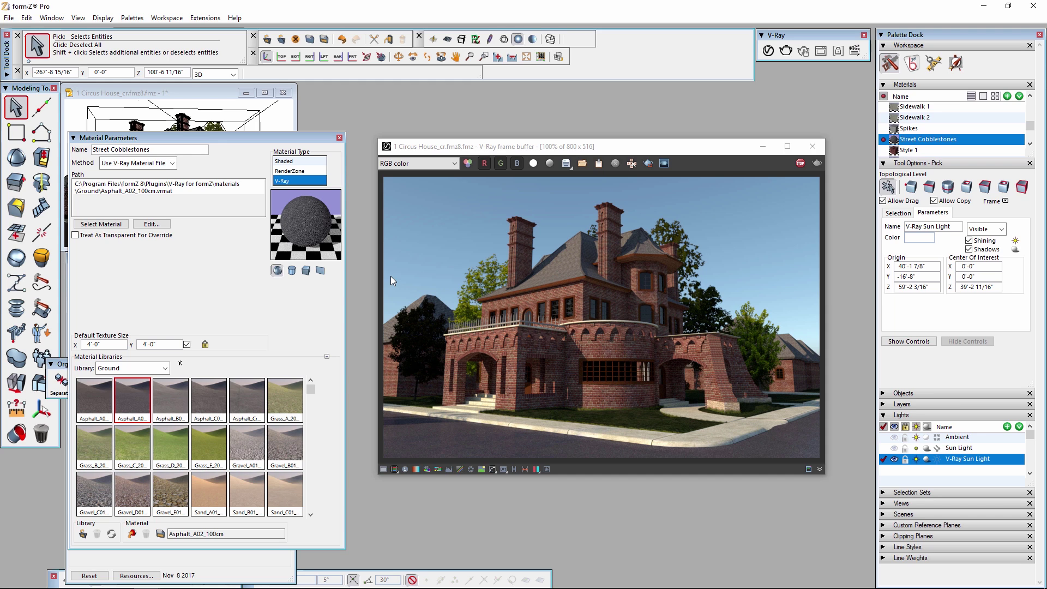
left_click(339, 138)
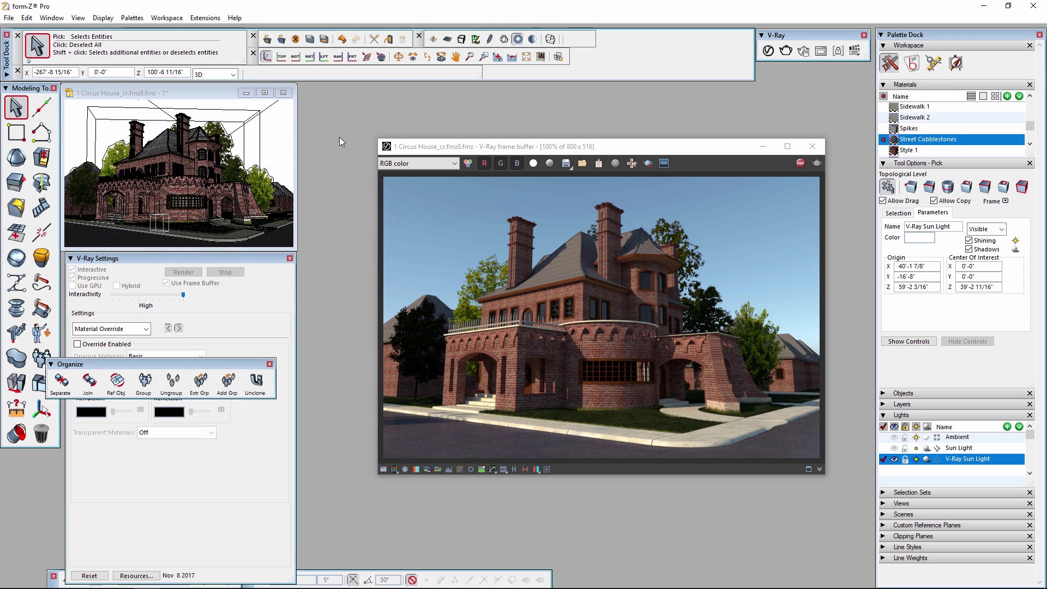
- Close the Organize palette, stop the render, enable Use GPU, and restart interactive rendering
left_click(269, 364)
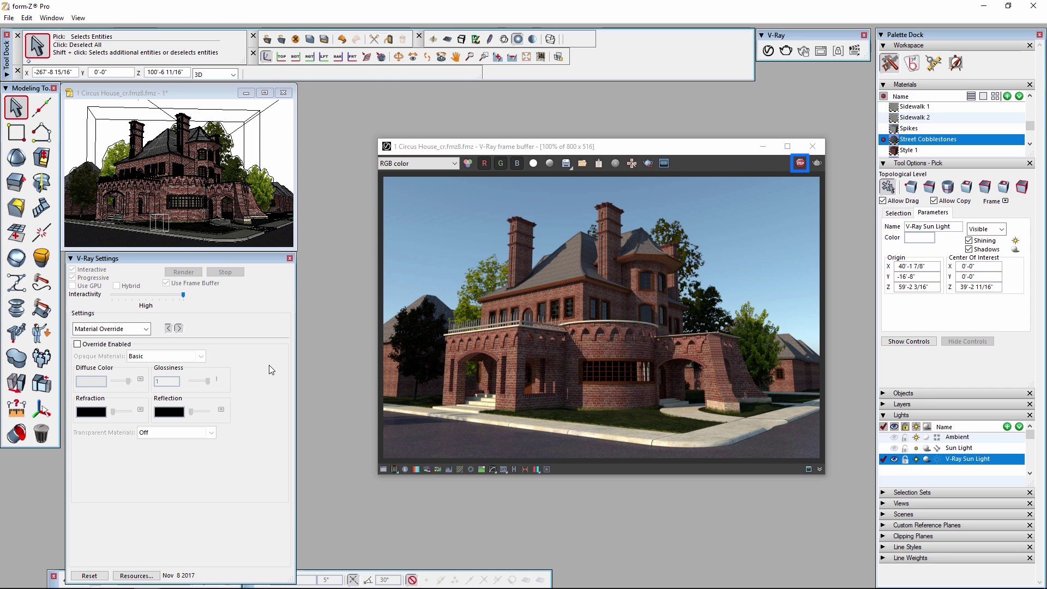
left_click(800, 163)
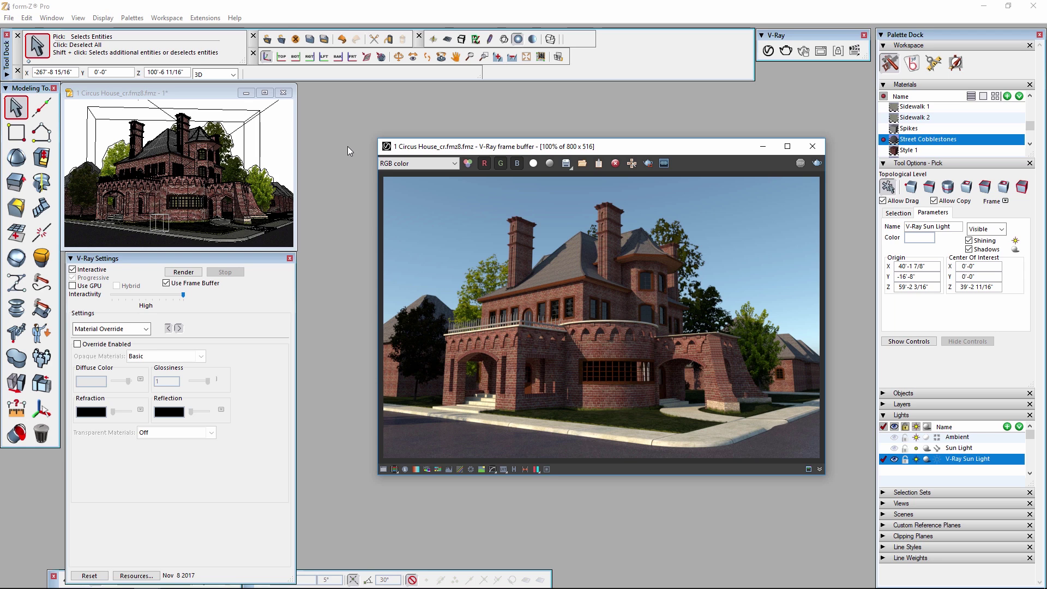
left_click(80, 282)
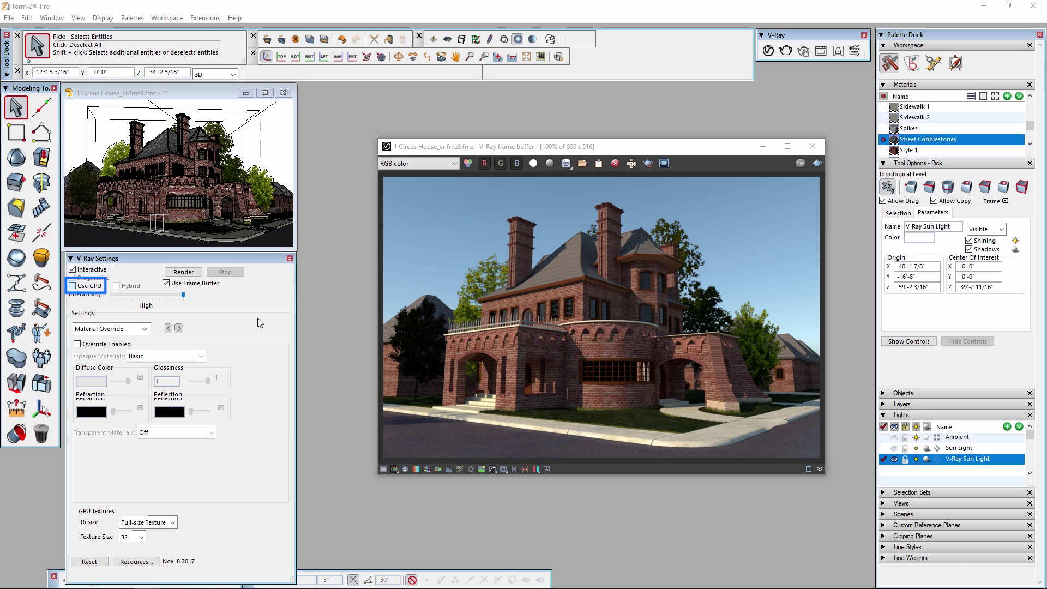
left_click(184, 272)
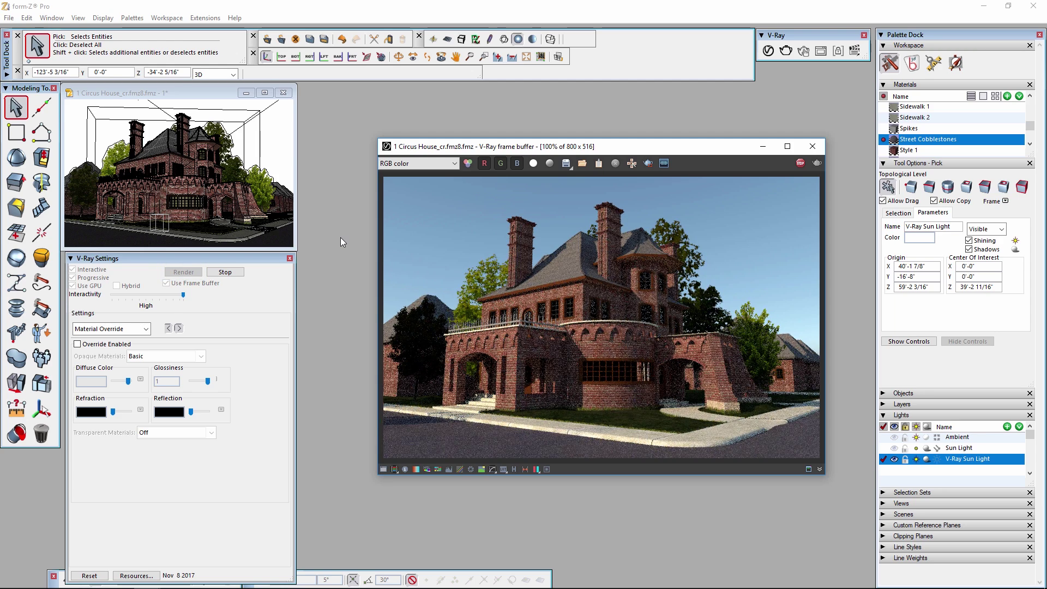
- Orbit the house twice in the drawing window, then return the view to Home
left_click(197, 160)
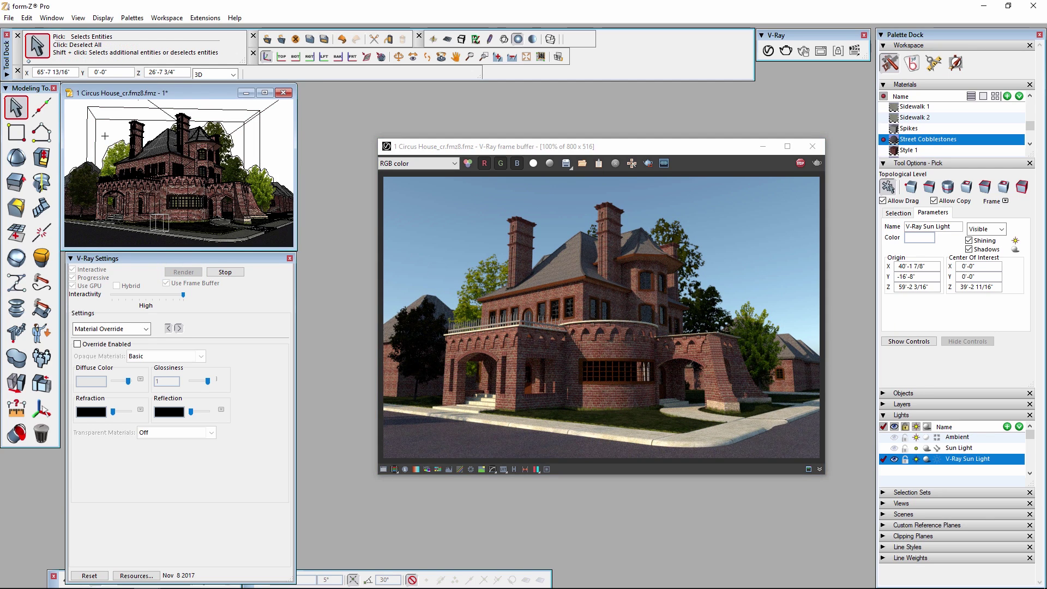
middle_click_drag(107, 136, 167, 147)
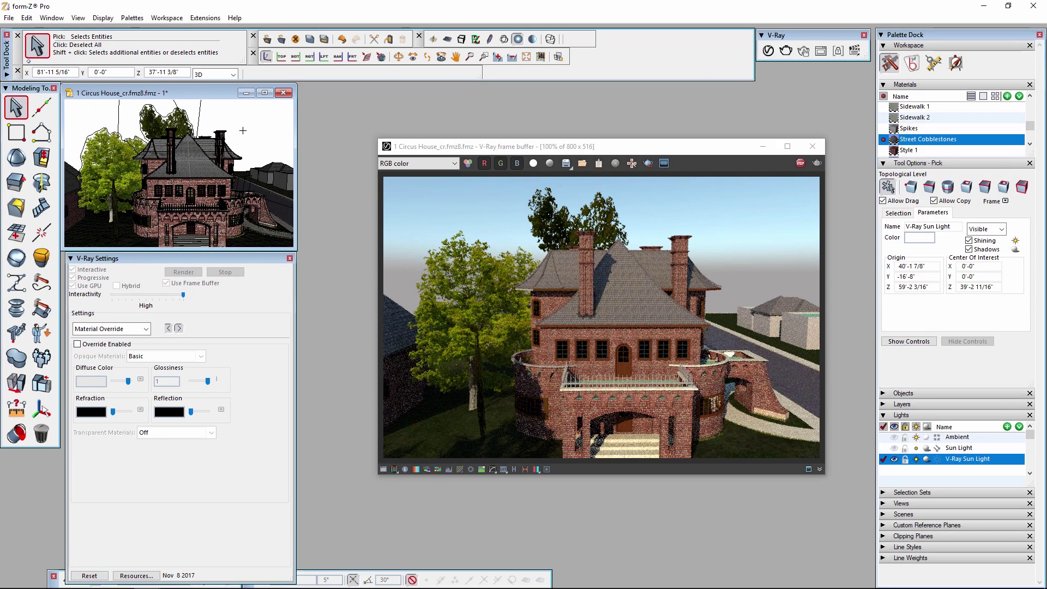
middle_click_drag(263, 136, 198, 135)
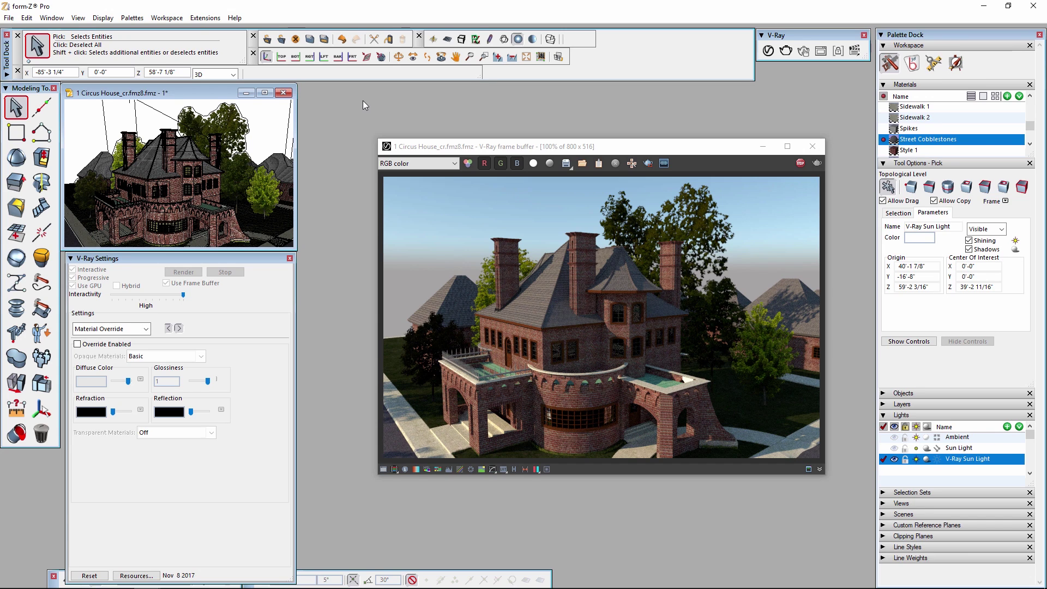
left_click(78, 18)
left_click(104, 301)
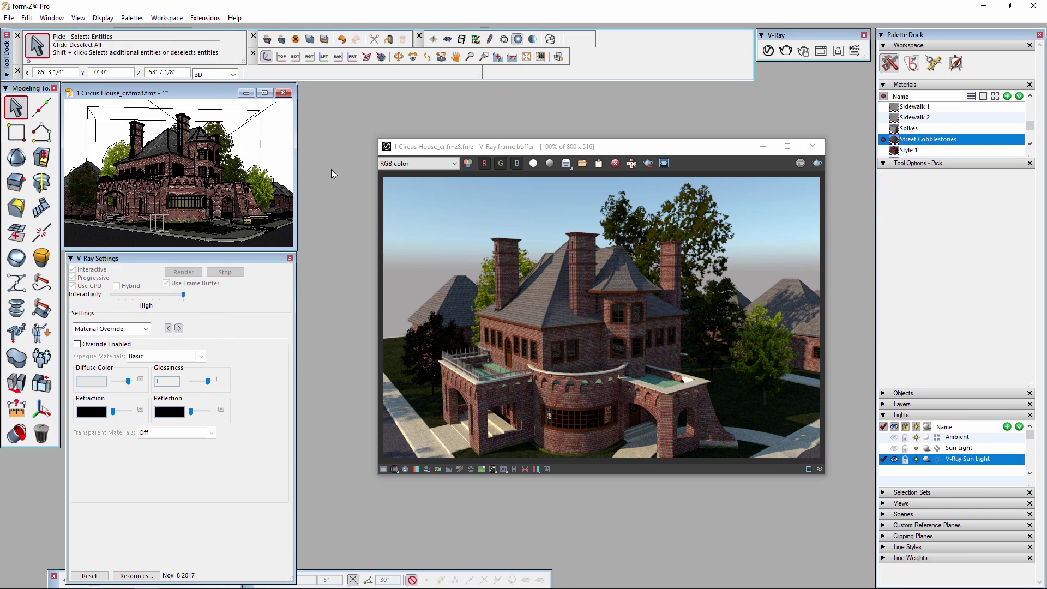